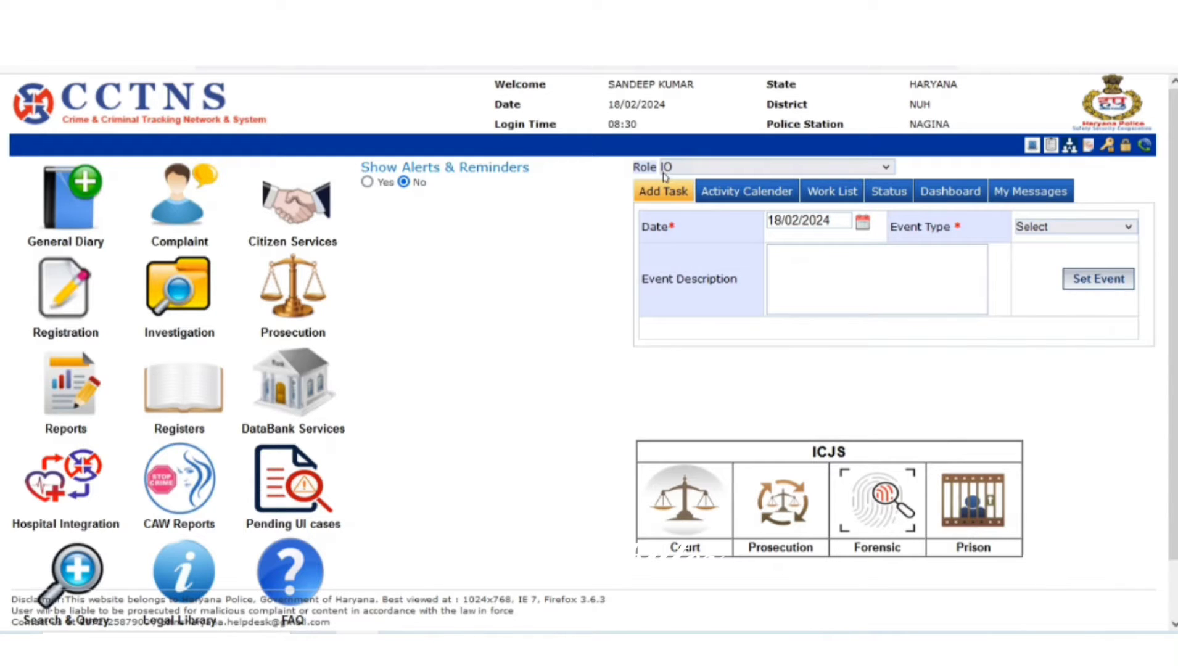
# Show the Prepare / Search & View submenu under Investigation > Crime Details (IIF-II)
pyautogui.moveTo(183, 278)
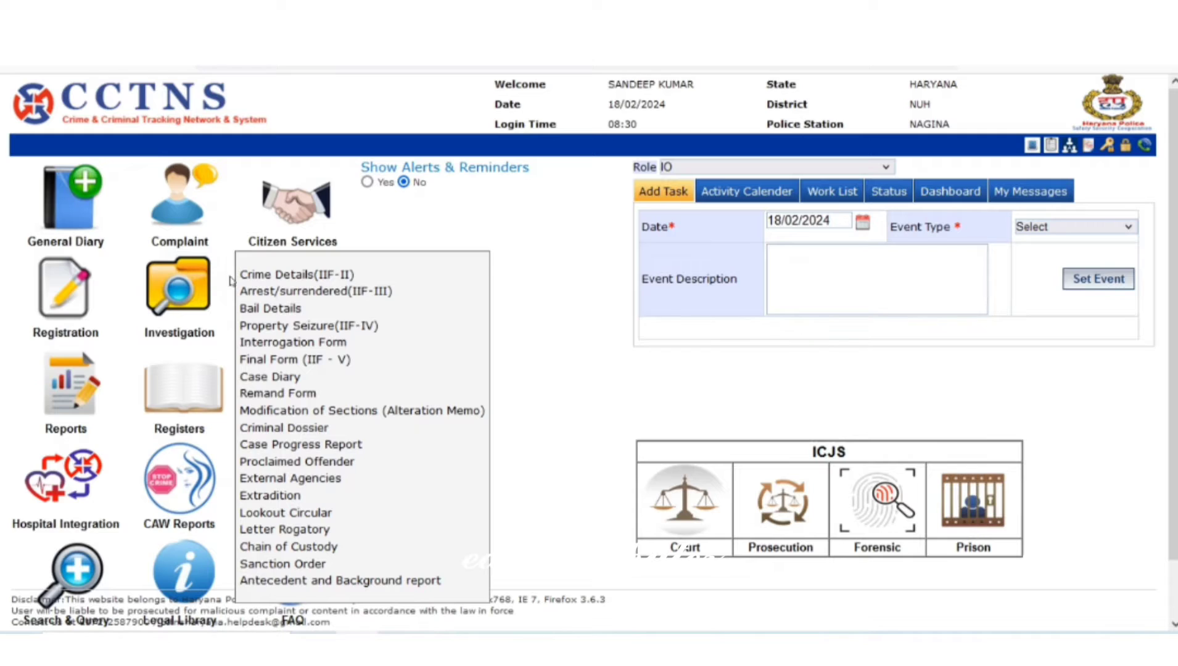
pyautogui.moveTo(329, 281)
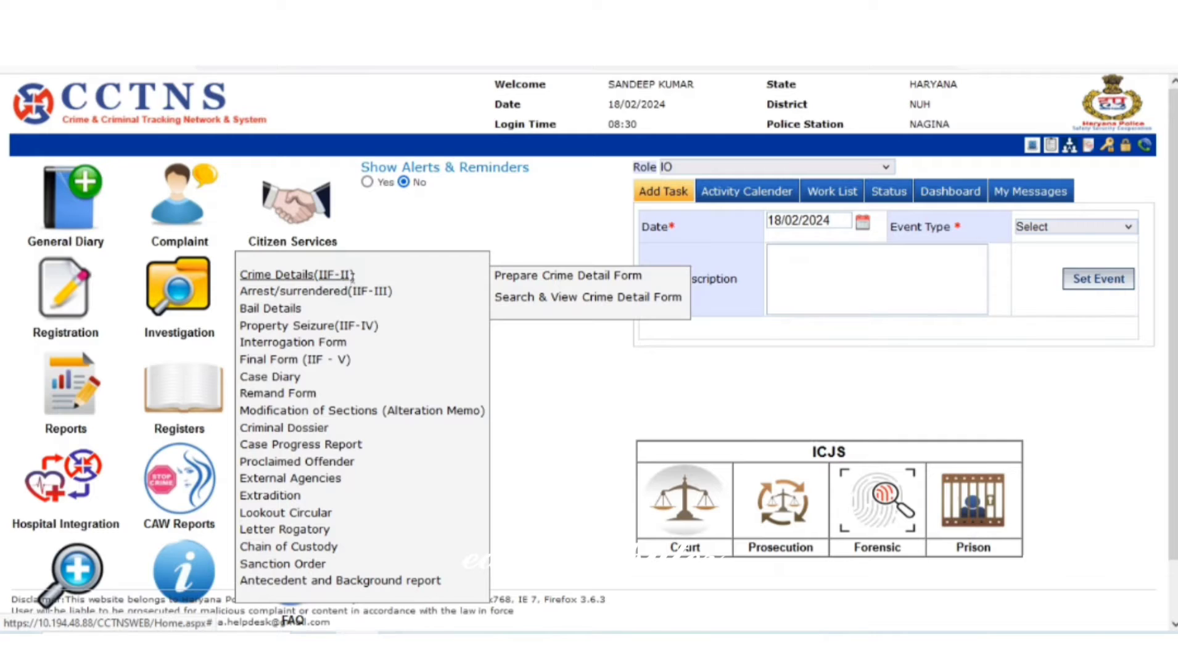
pyautogui.click(526, 278)
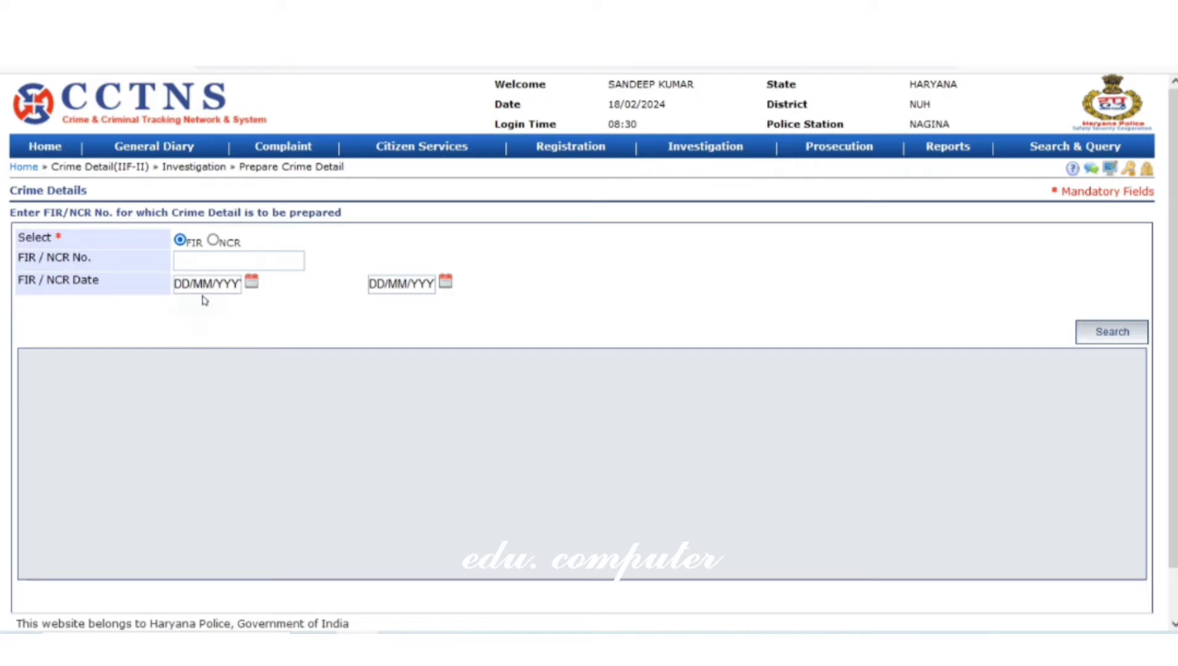
pyautogui.click(193, 260)
pyautogui.write('40')
pyautogui.click(1103, 341)
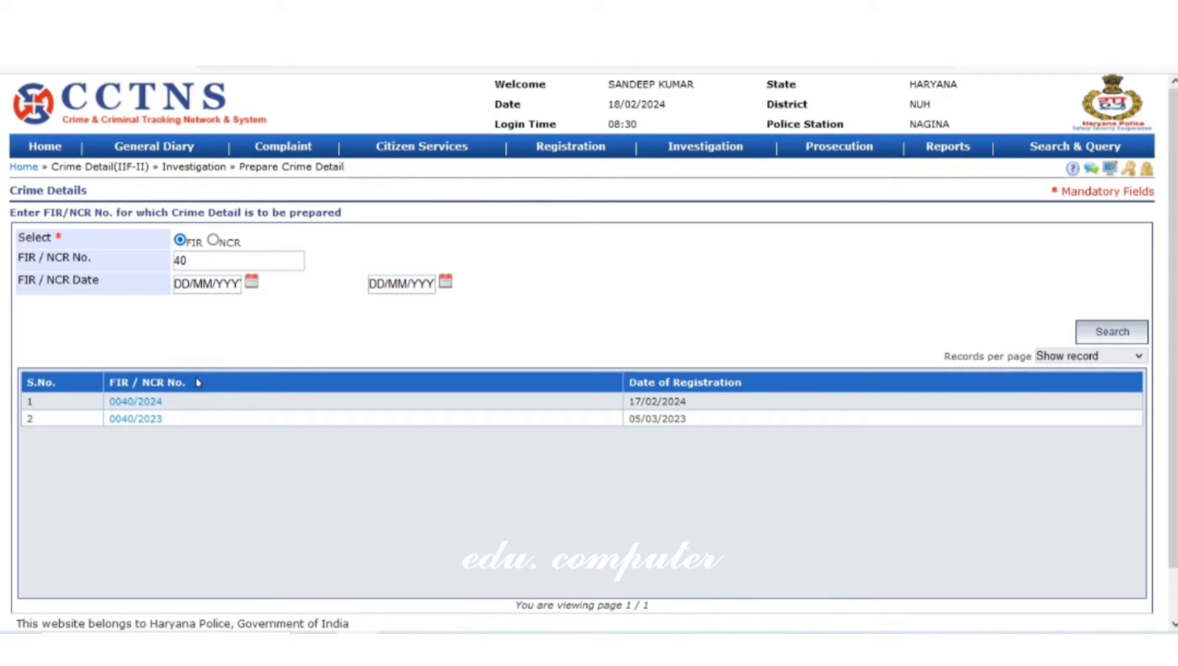
pyautogui.click(138, 403)
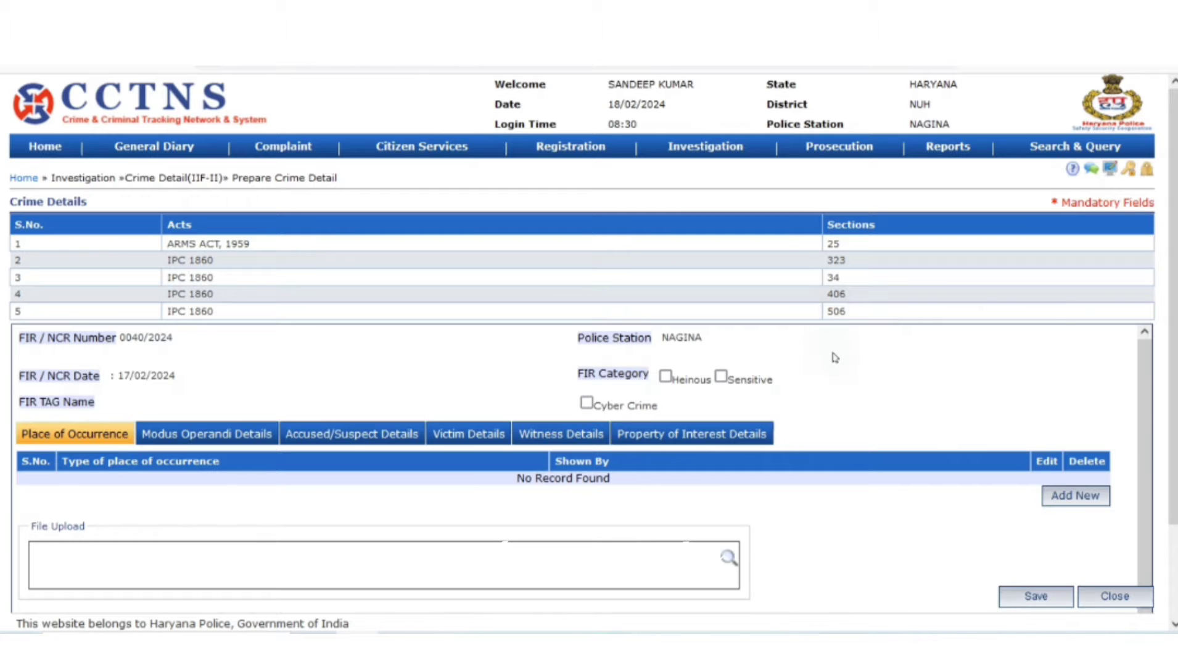
pyautogui.scroll(-1, 370, 377)
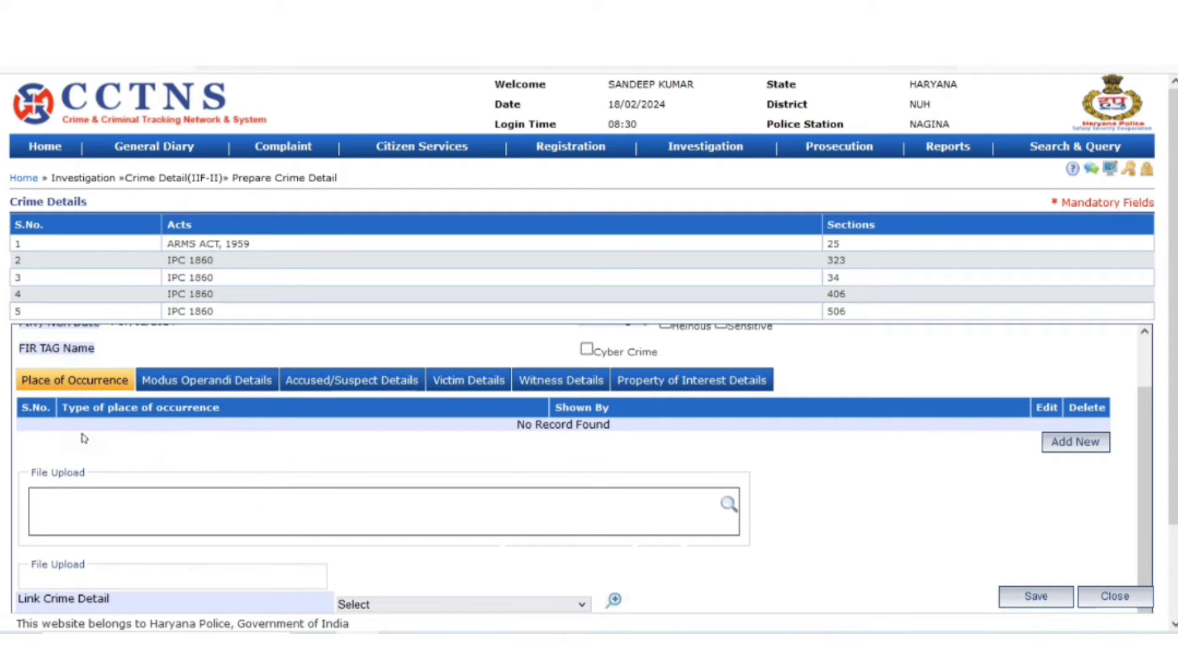
# Add a place of occurrence with the pasted Hindi description and visit time 17/02/2024 12:00
pyautogui.click(1075, 443)
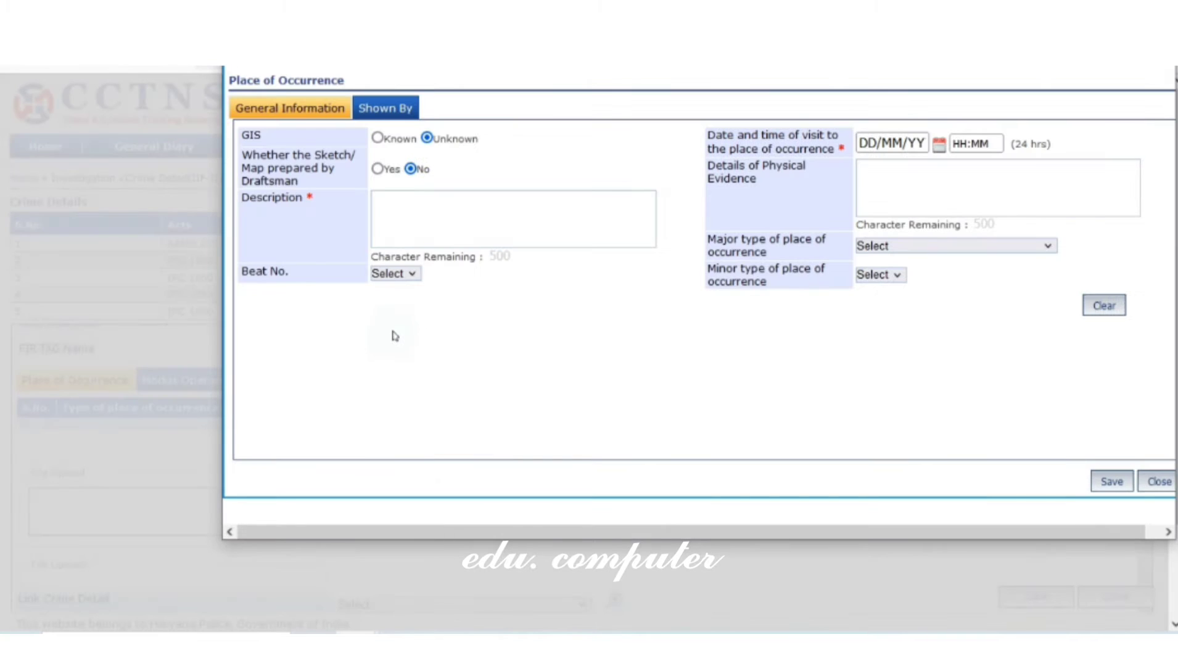
pyautogui.click(413, 213)
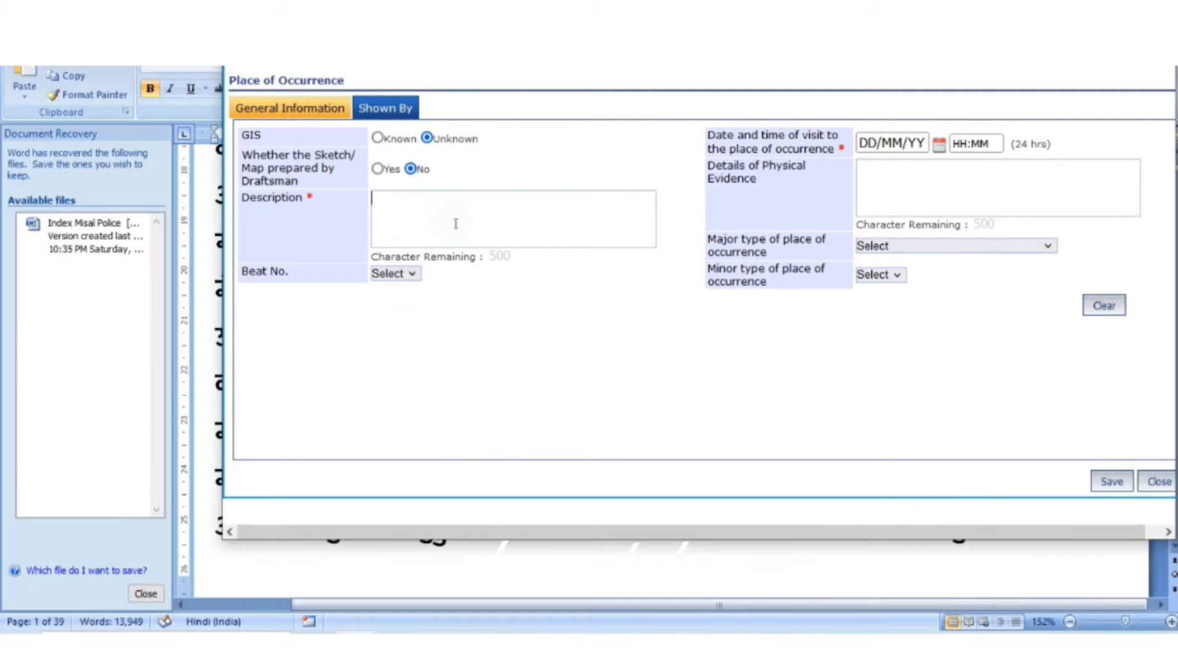
pyautogui.hotkey('ctrl', 'v')
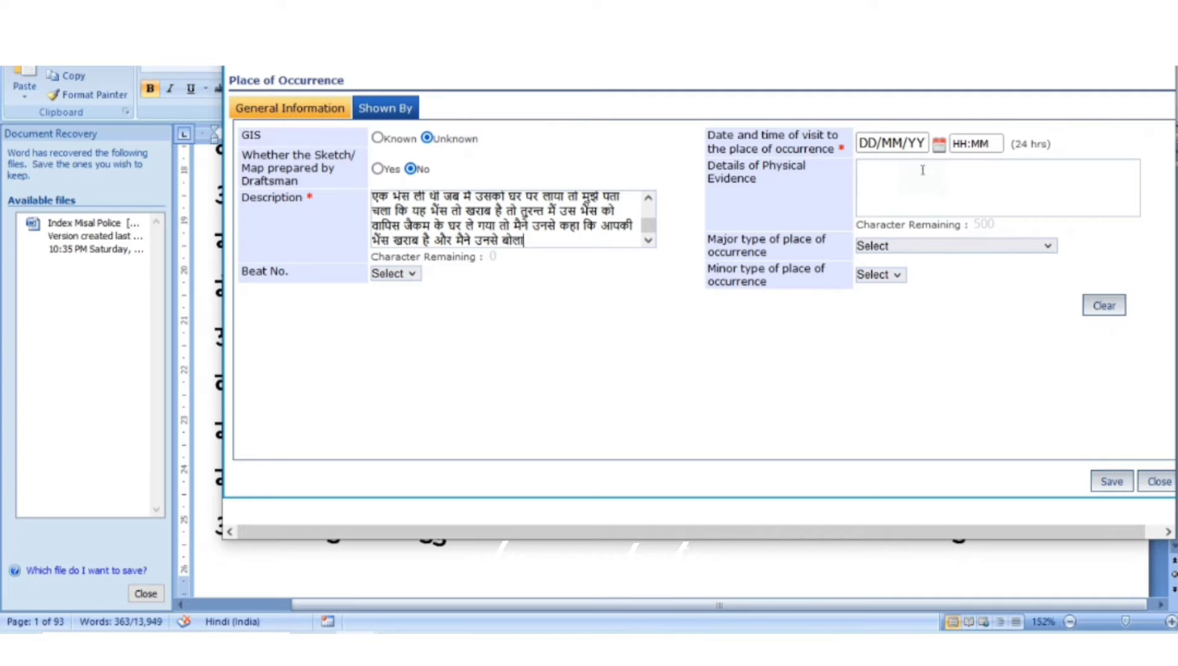
pyautogui.click(939, 145)
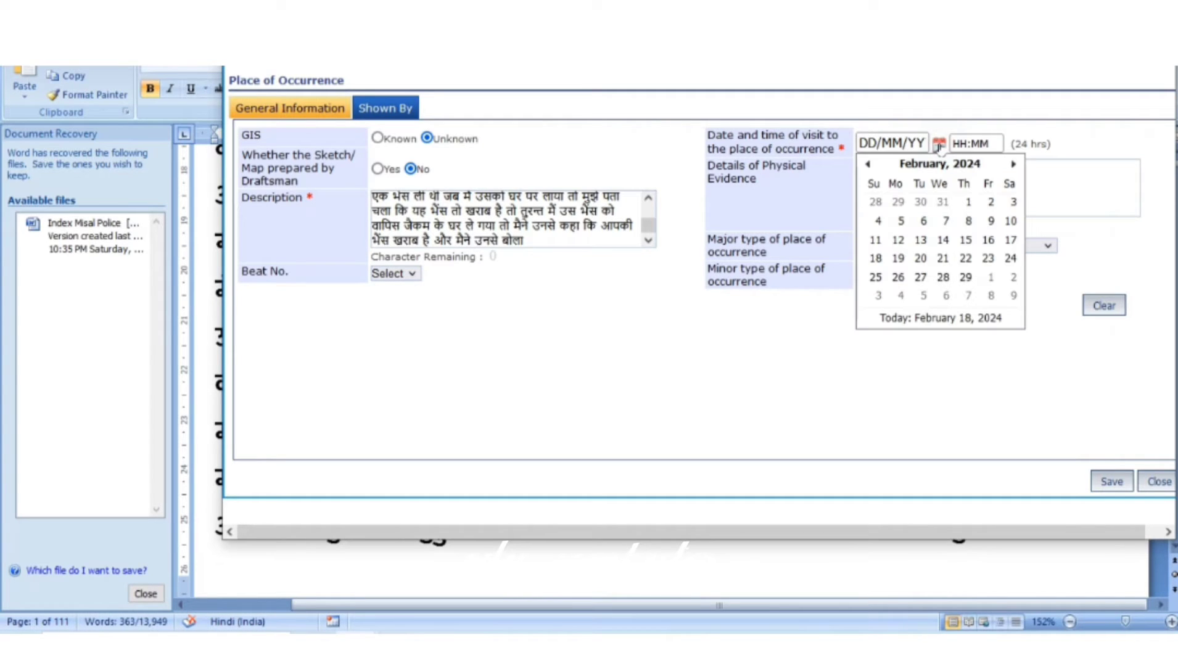
pyautogui.click(1011, 241)
pyautogui.click(963, 147)
pyautogui.write('12:00')
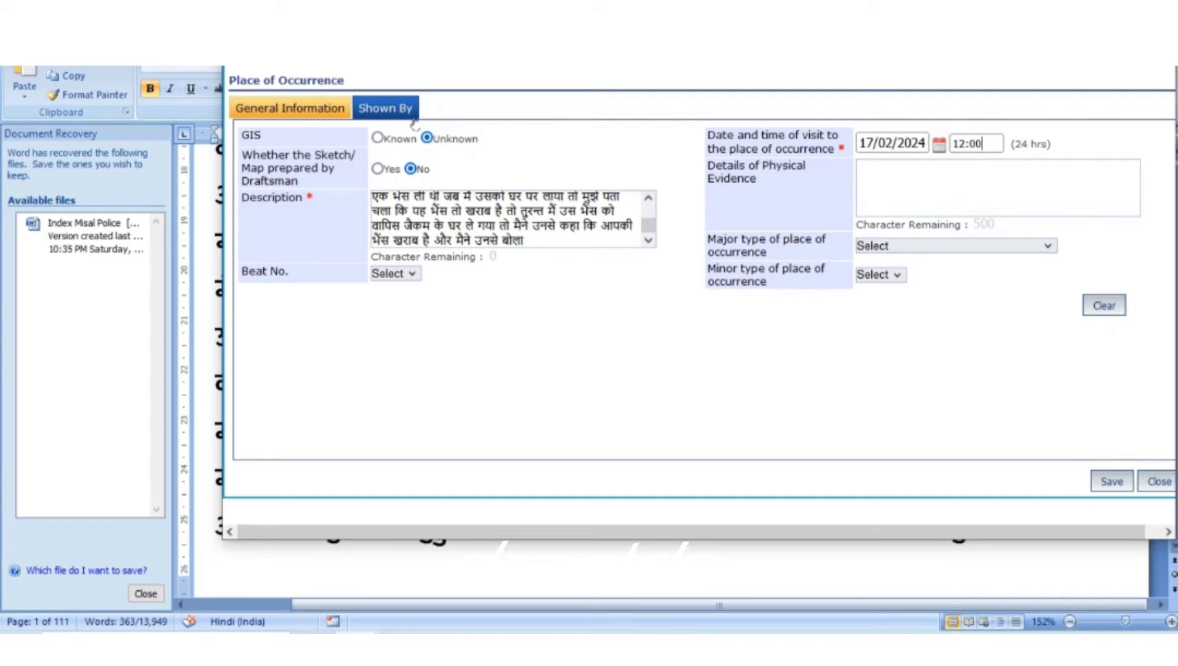
pyautogui.click(386, 109)
pyautogui.click(359, 246)
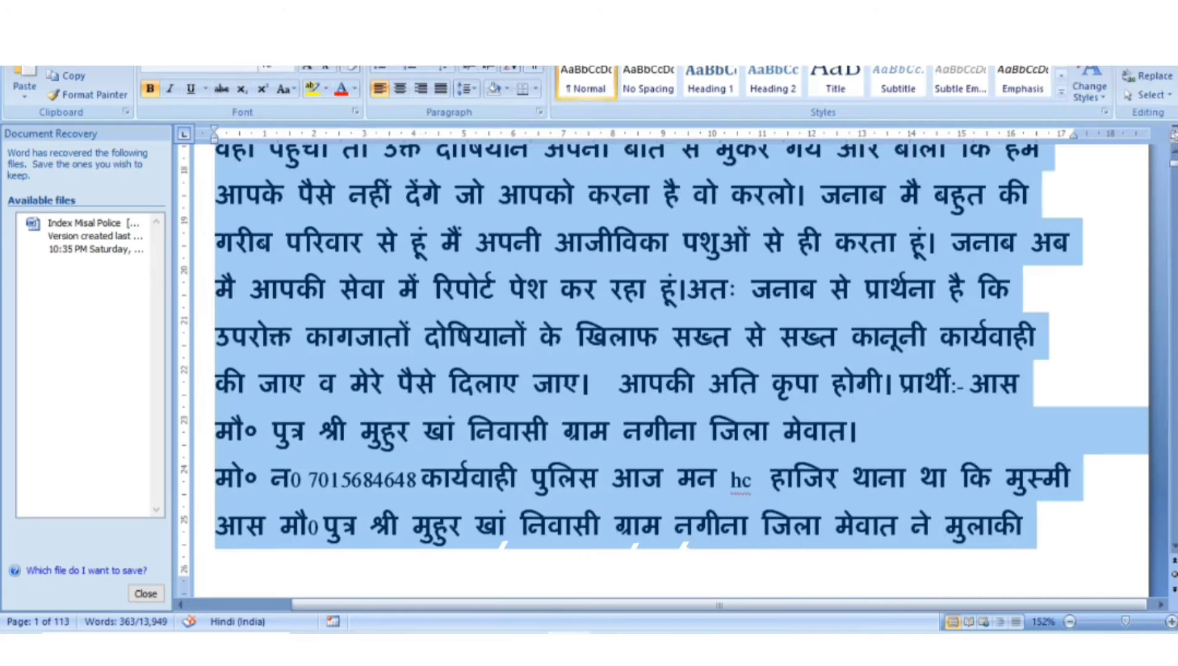
# Enter the shown-by witness's first name, relation type Father, gender Male, and copy the present address to permanent
pyautogui.scroll(1, 621, 451)
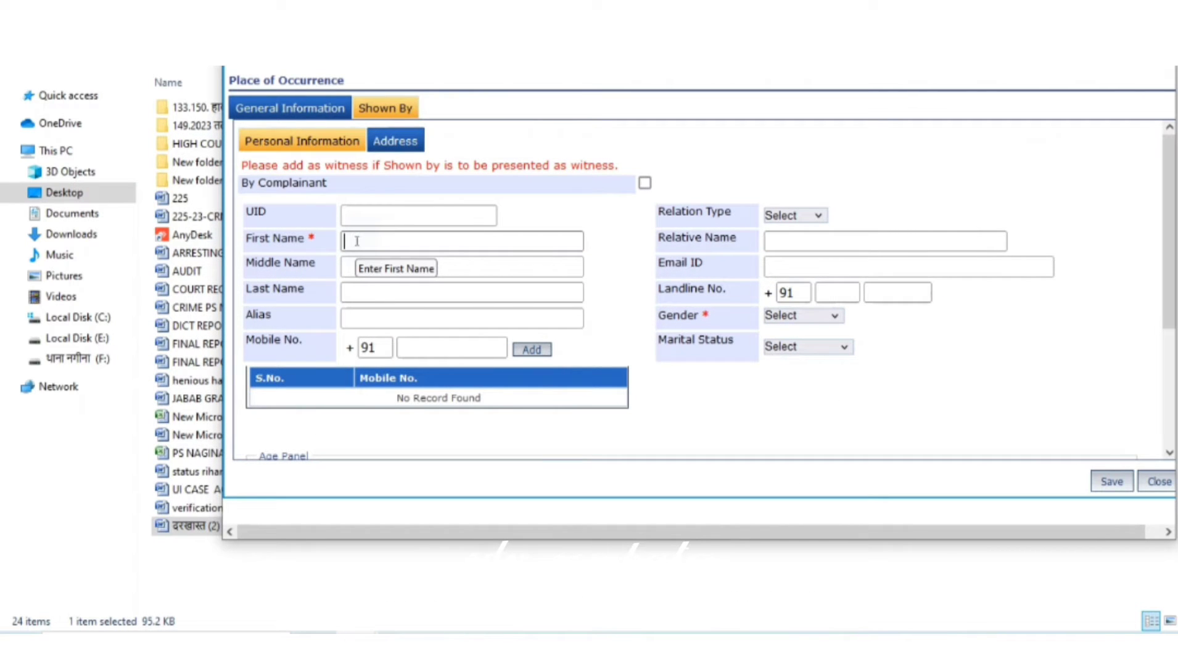
pyautogui.write('आस मौ0')
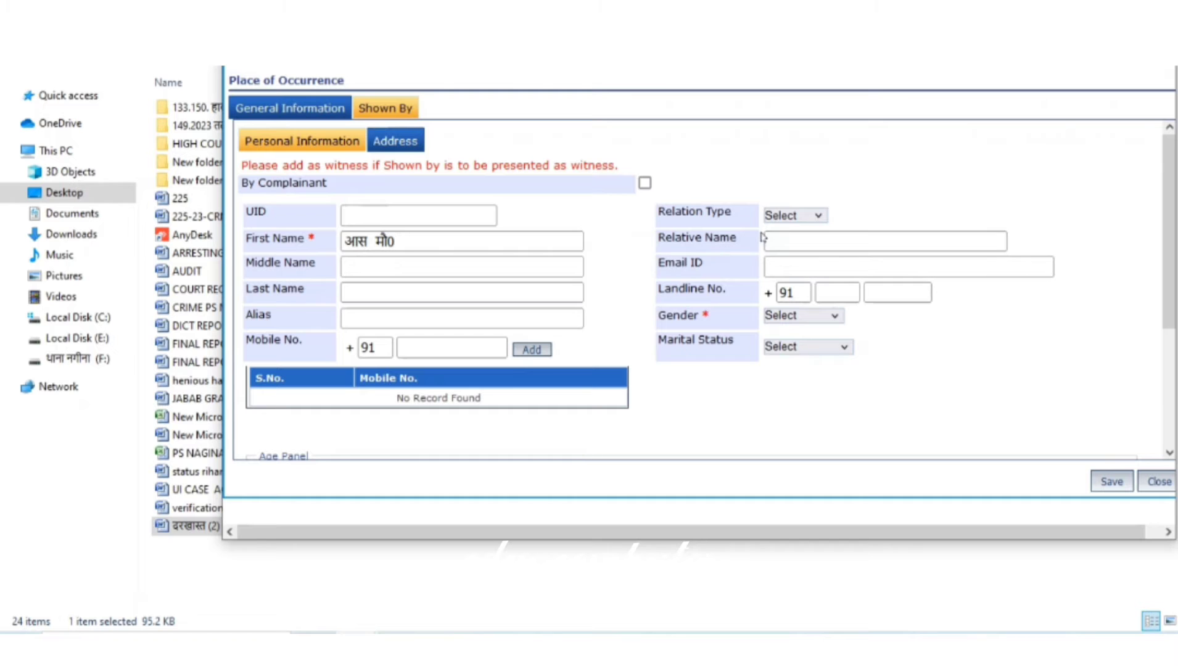
pyautogui.click(793, 216)
pyautogui.click(778, 258)
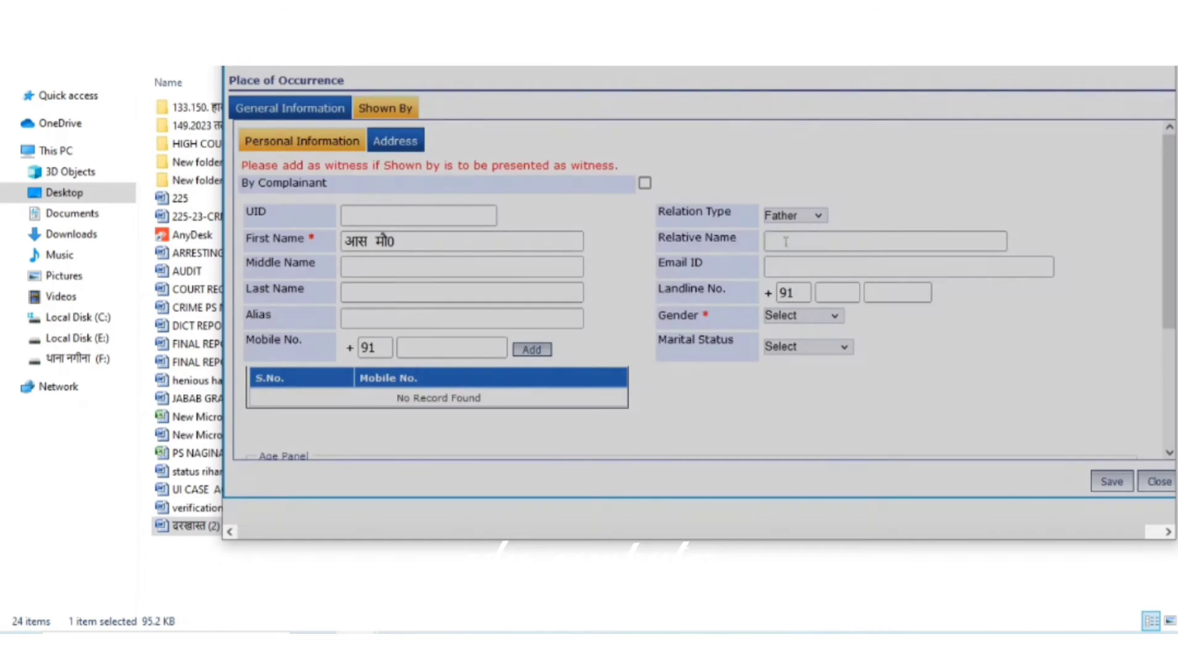
pyautogui.click(785, 241)
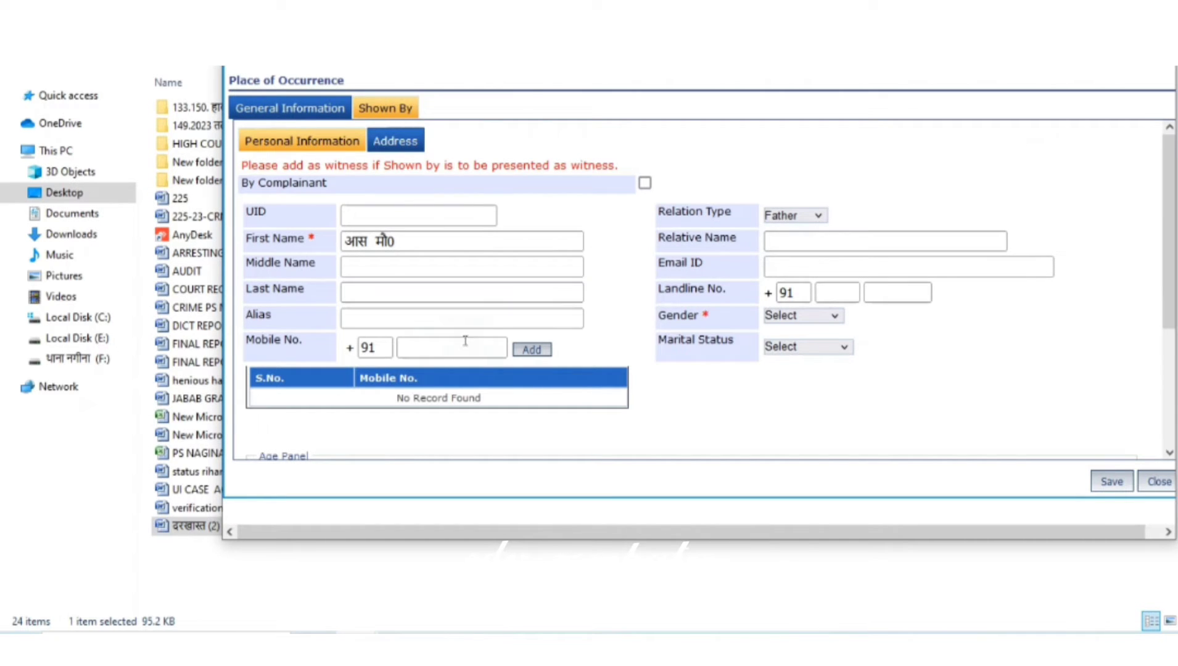
pyautogui.scroll(-3, 417, 349)
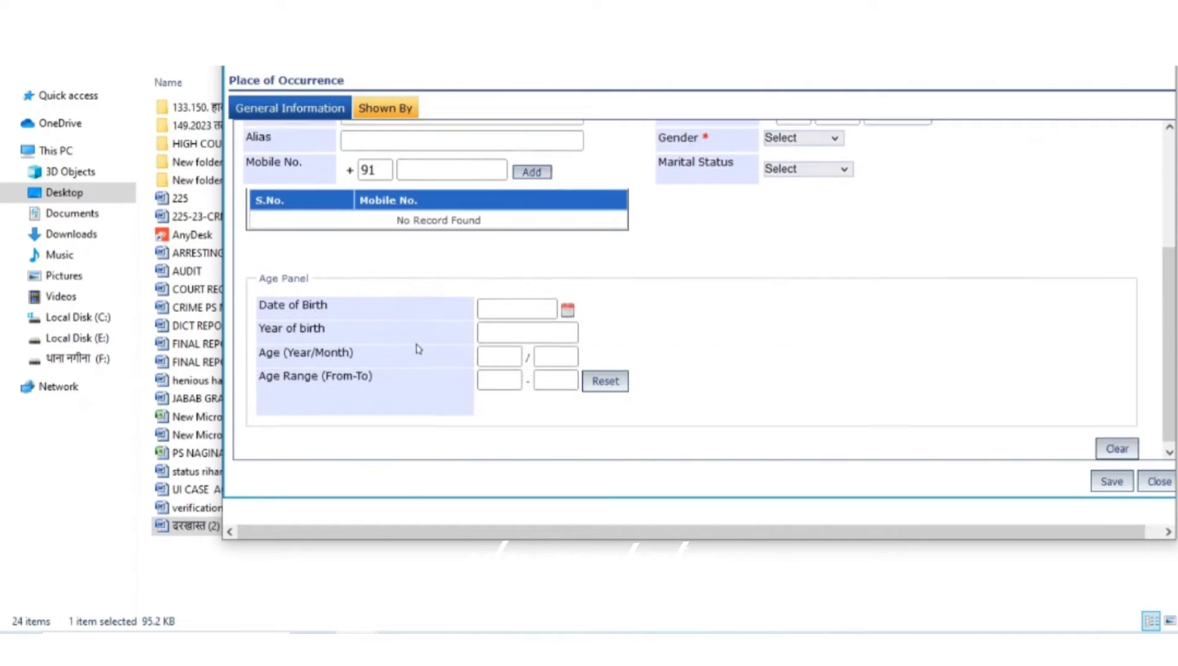
pyautogui.click(505, 353)
pyautogui.scroll(3, 611, 349)
pyautogui.click(800, 316)
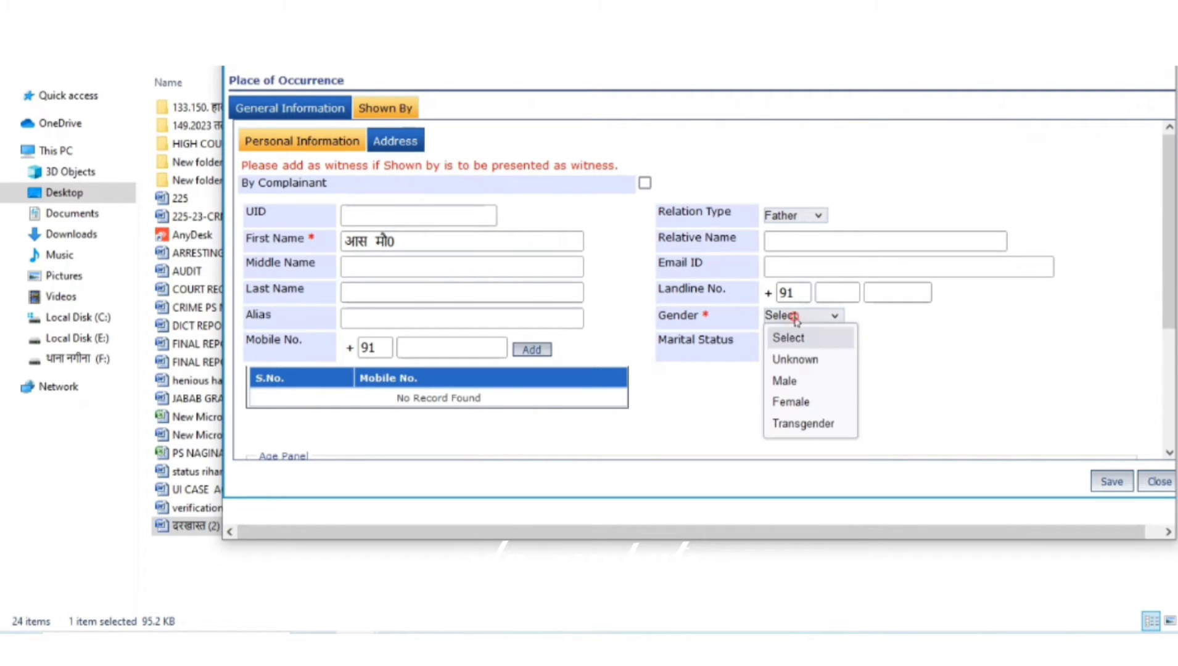
pyautogui.click(794, 381)
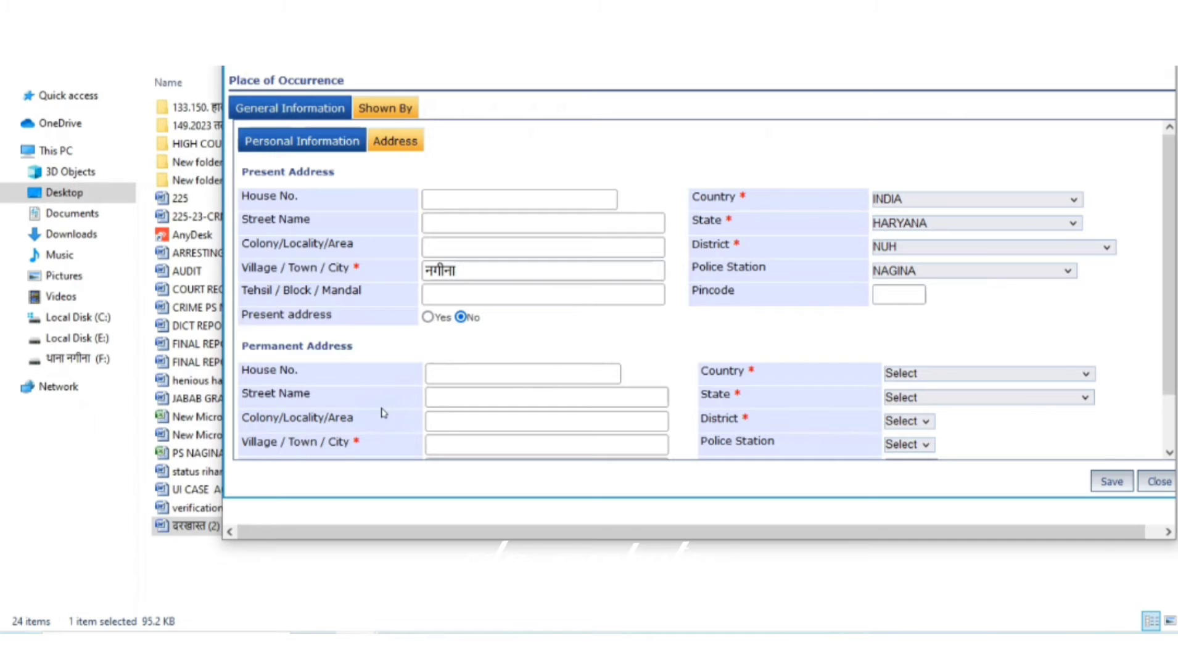
pyautogui.click(427, 316)
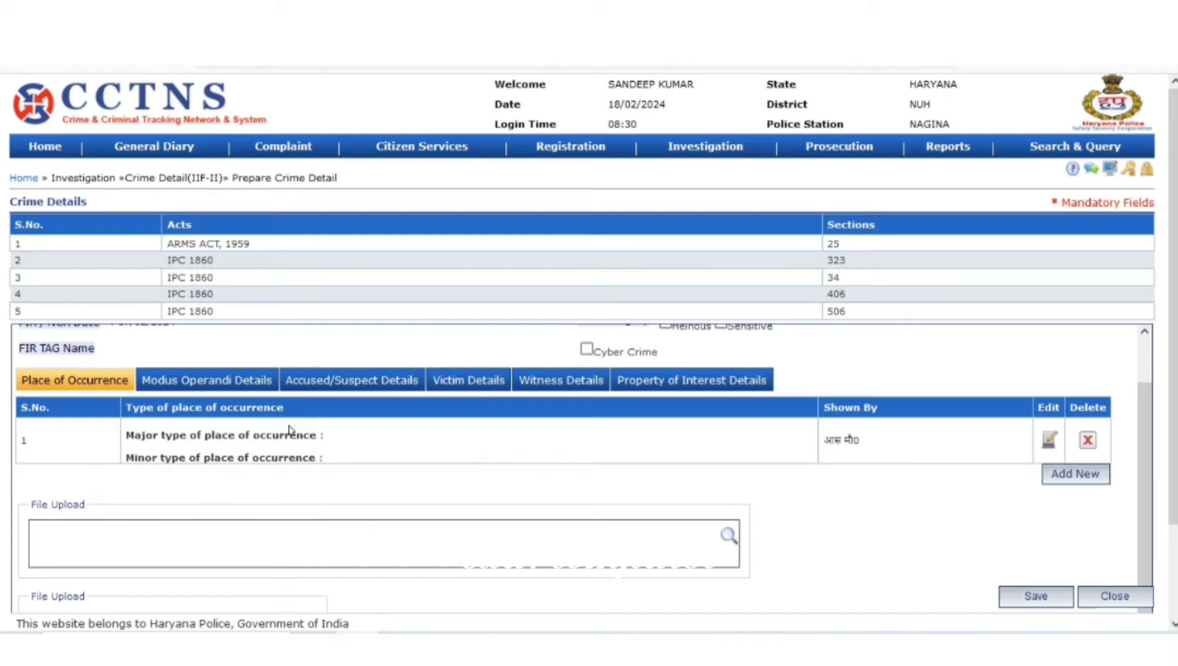
# Add Crime Head ARMS with minor head Factory Made - Non Prohibited Bore - In Disturbed Area
pyautogui.click(205, 386)
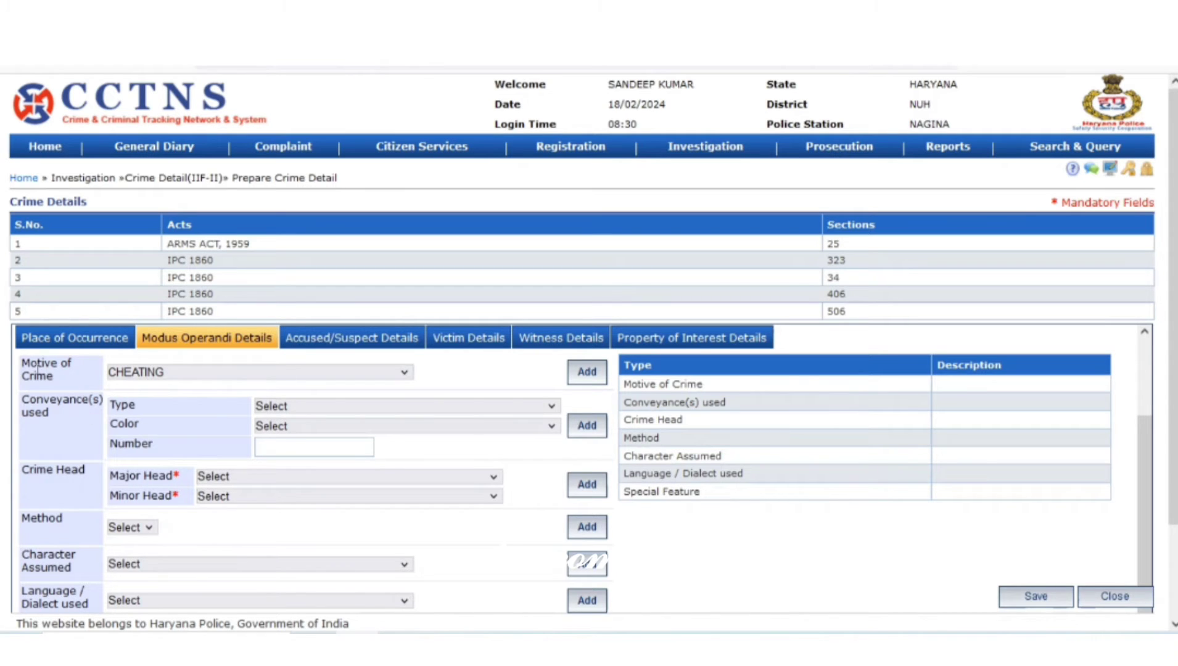
pyautogui.click(213, 477)
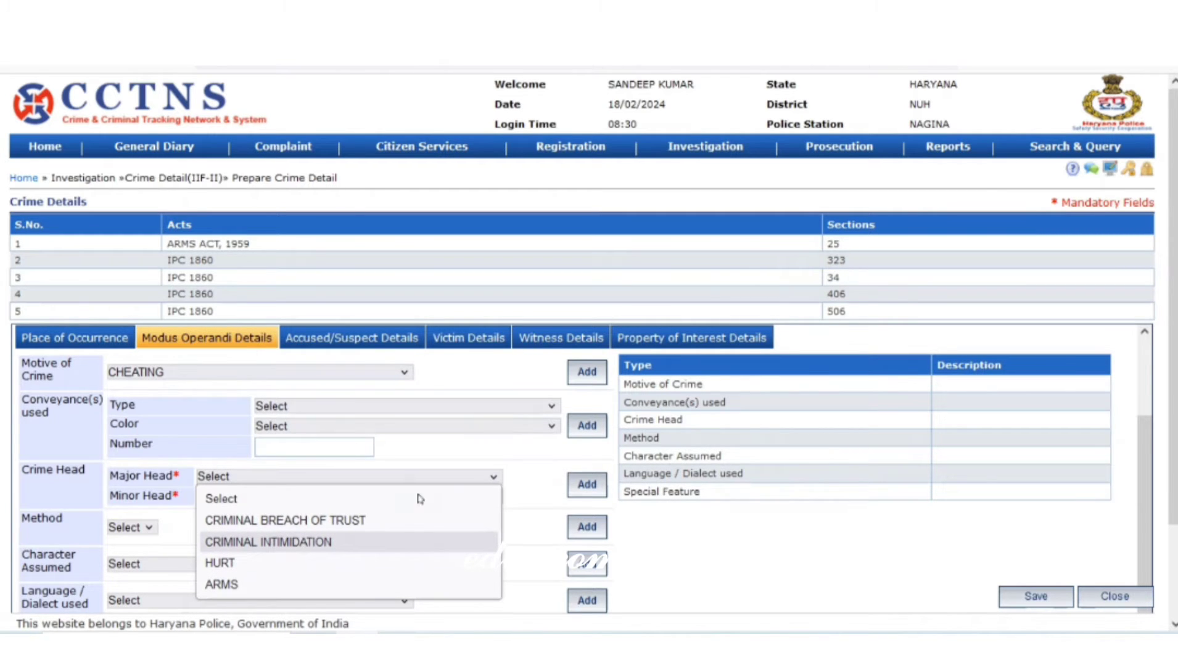
pyautogui.click(285, 584)
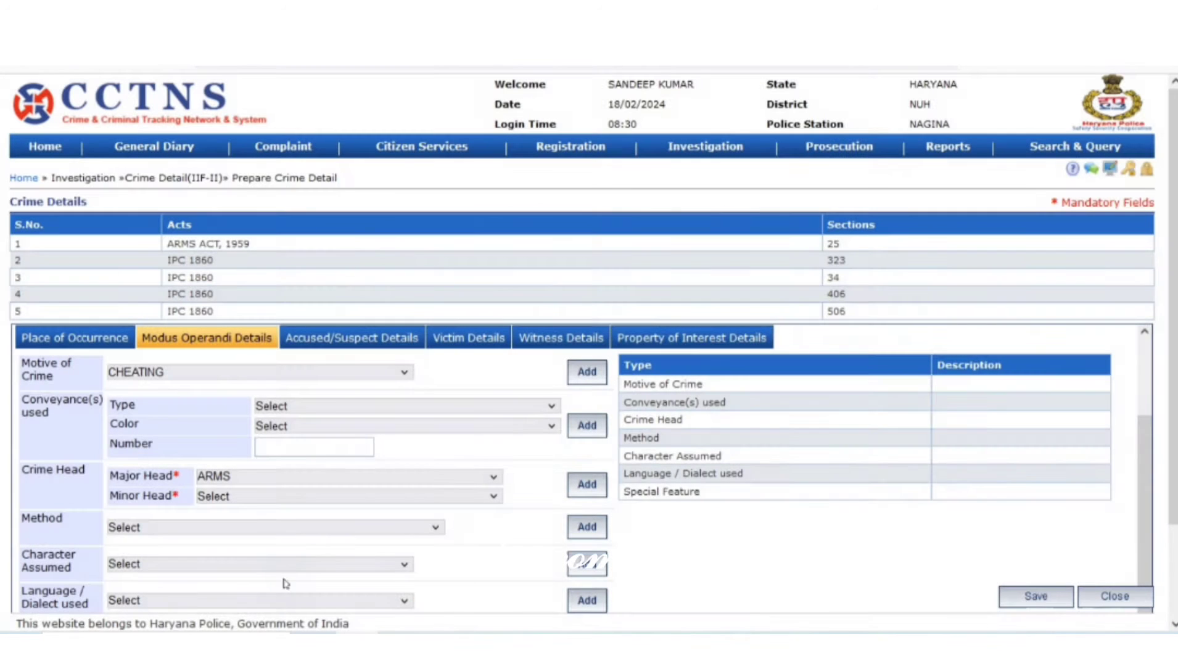
pyautogui.click(249, 498)
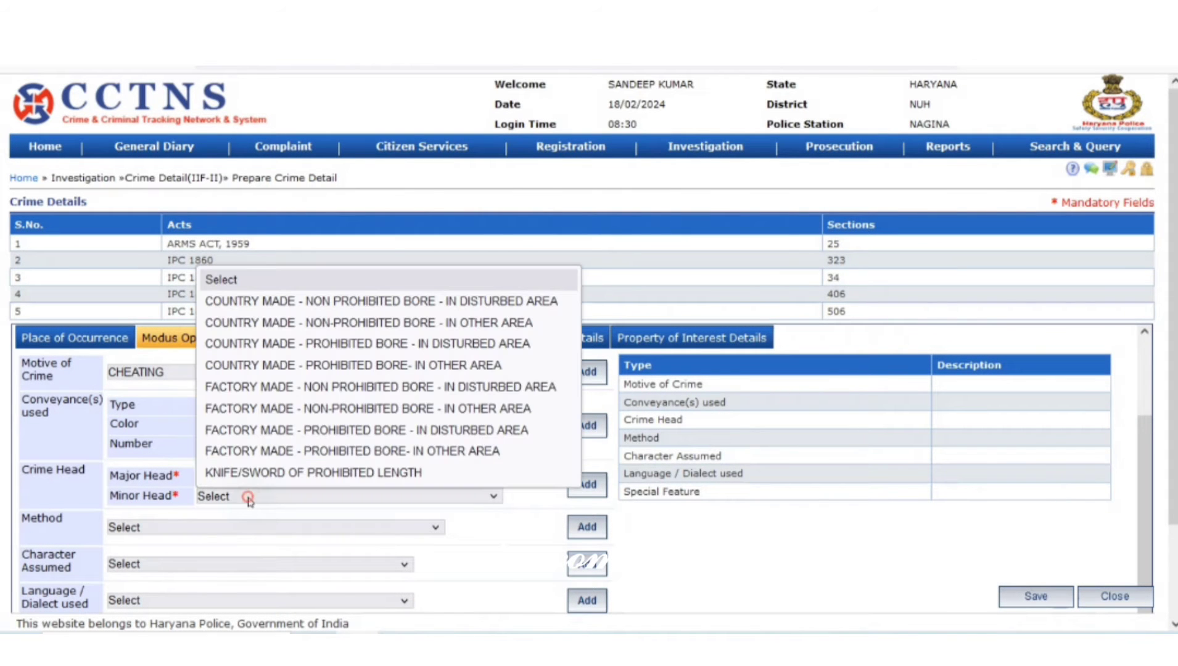
pyautogui.click(413, 385)
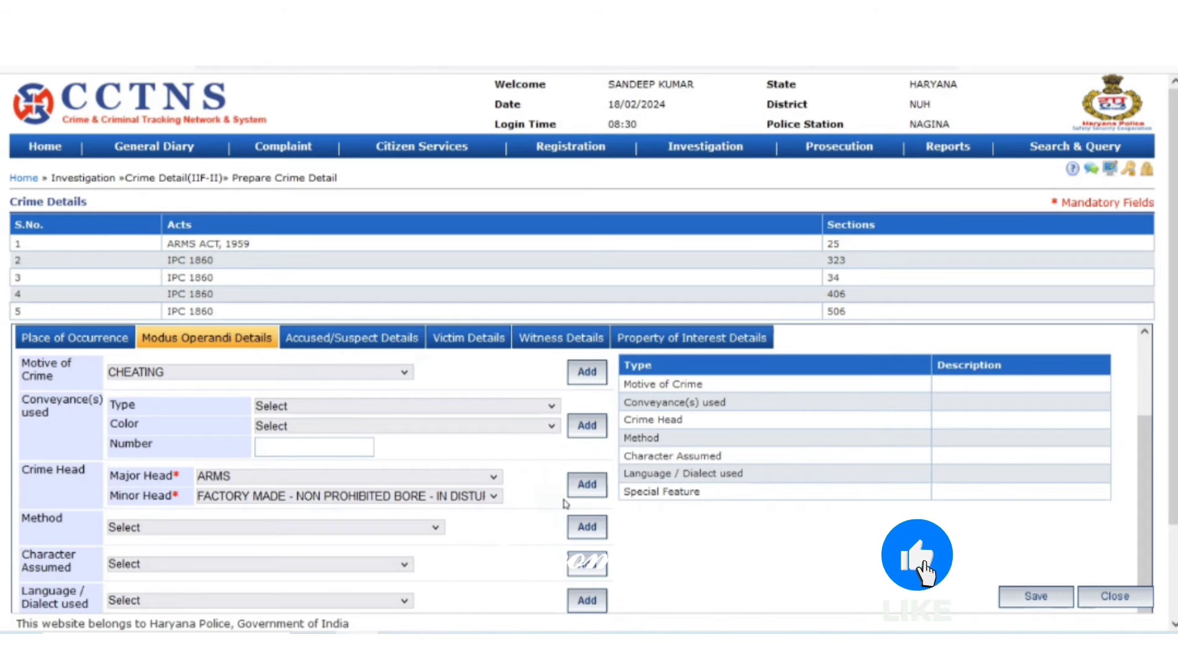
pyautogui.click(586, 484)
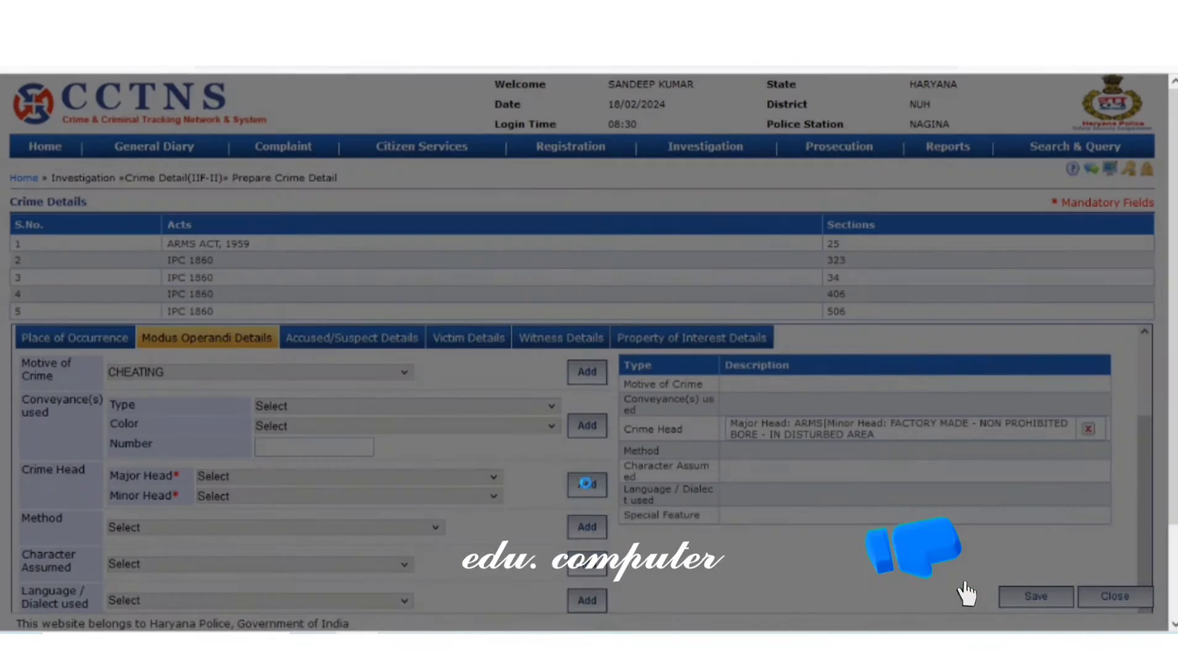
pyautogui.scroll(-2, 262, 552)
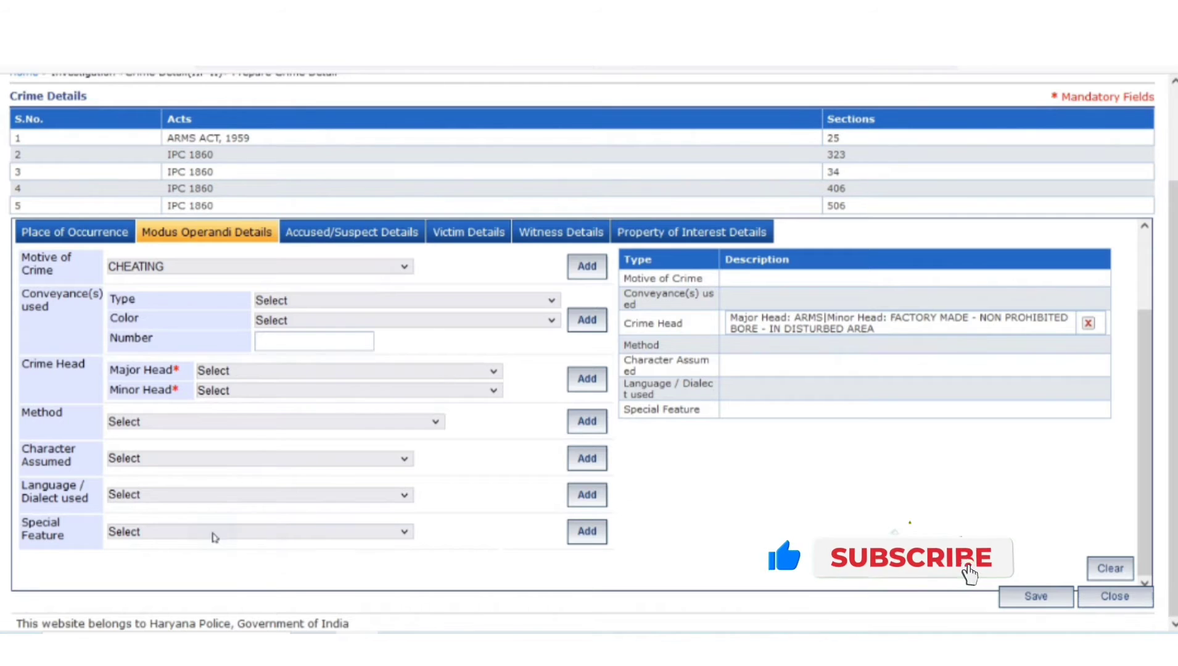
# Add HINDI as the language/dialect used in the modus operandi details
pyautogui.click(176, 423)
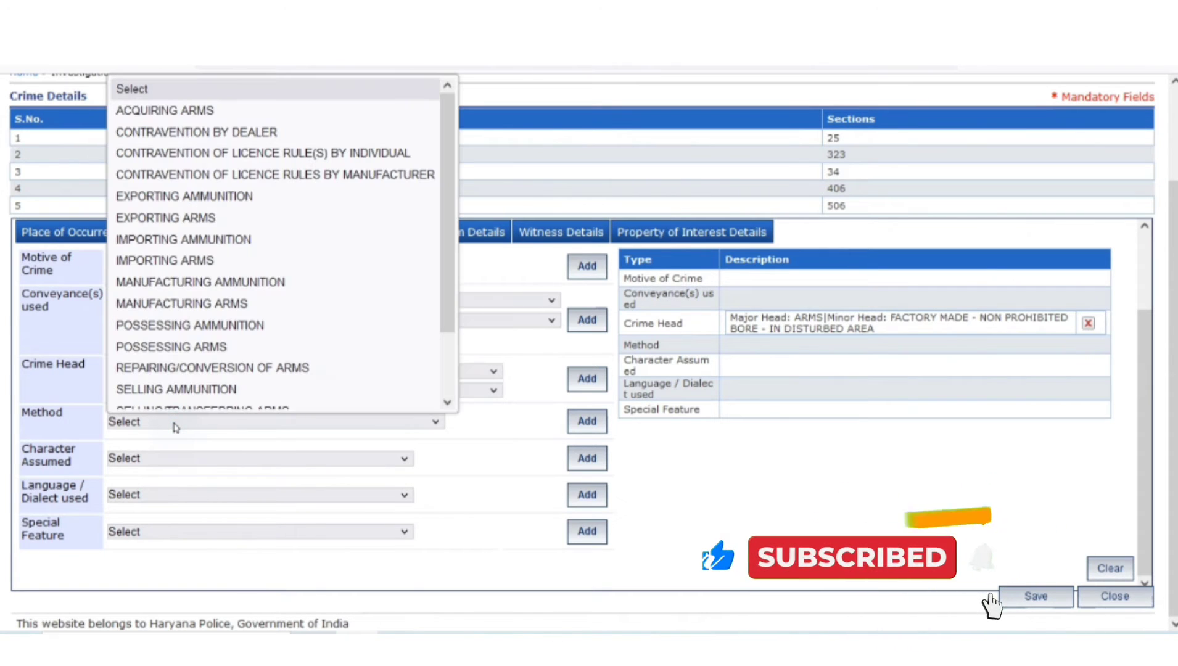
pyautogui.click(182, 464)
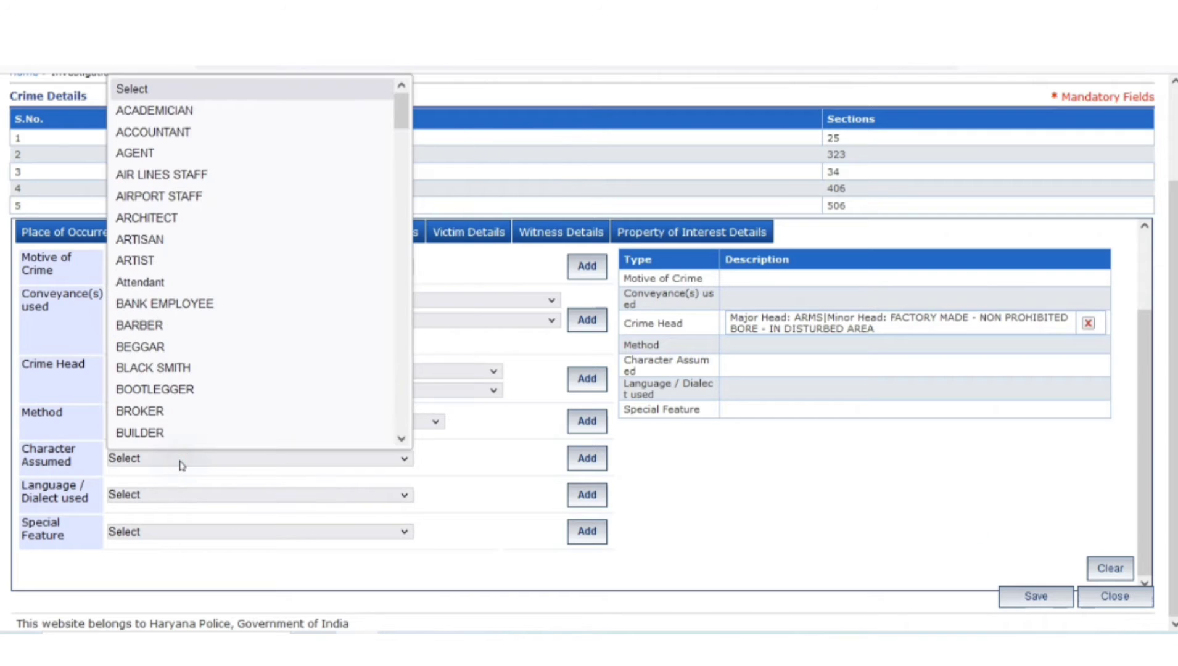
pyautogui.click(187, 497)
pyautogui.scroll(-8, 210, 399)
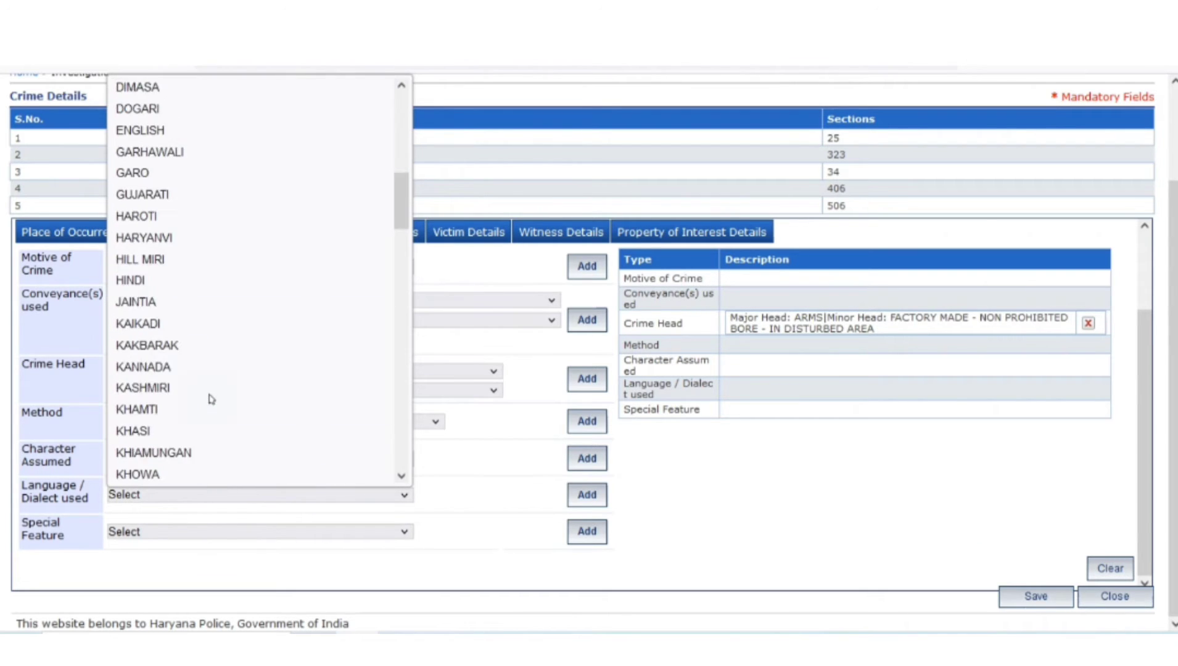
pyautogui.scroll(-4, 213, 383)
pyautogui.scroll(4, 197, 308)
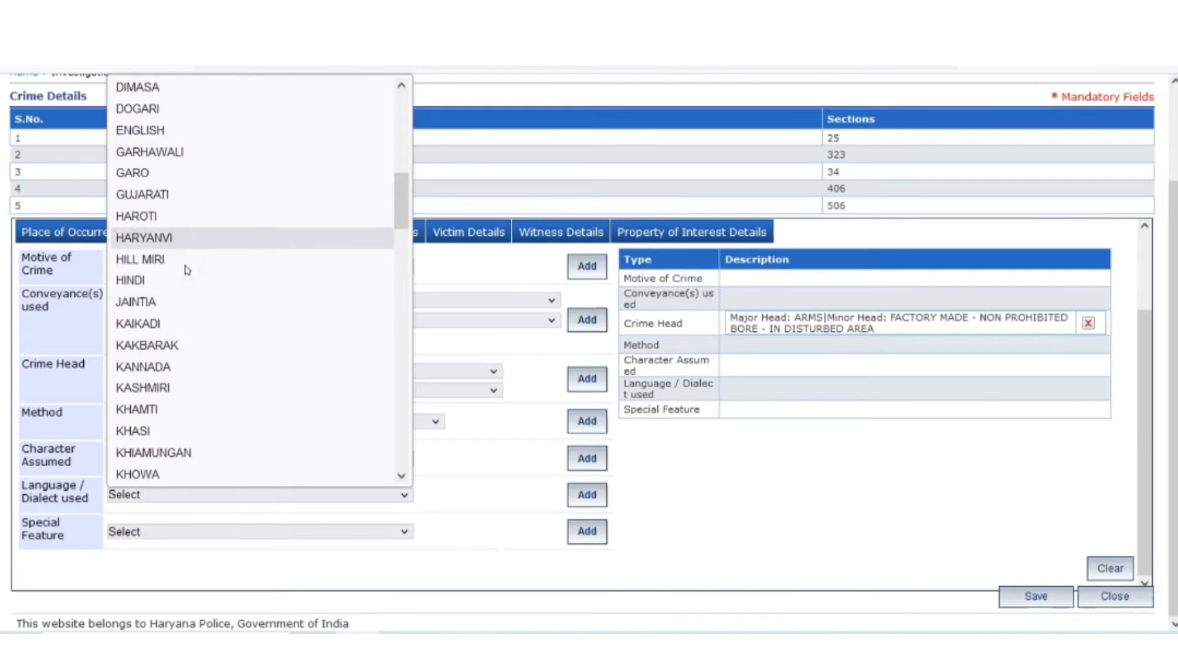
pyautogui.click(198, 280)
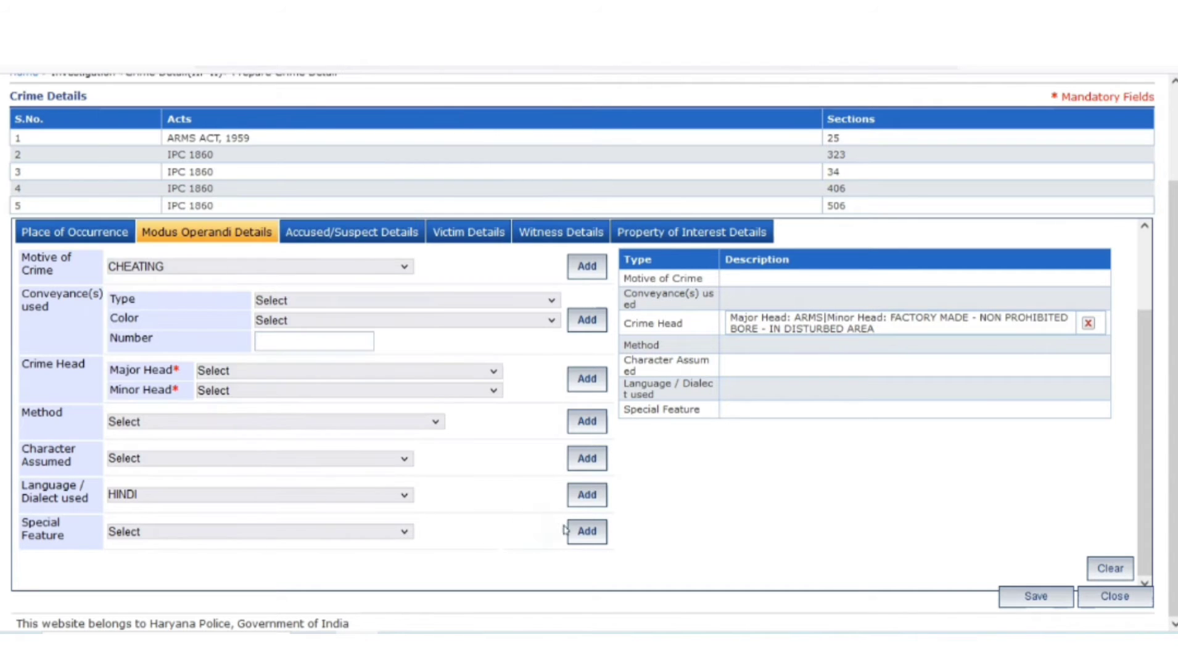
pyautogui.click(578, 496)
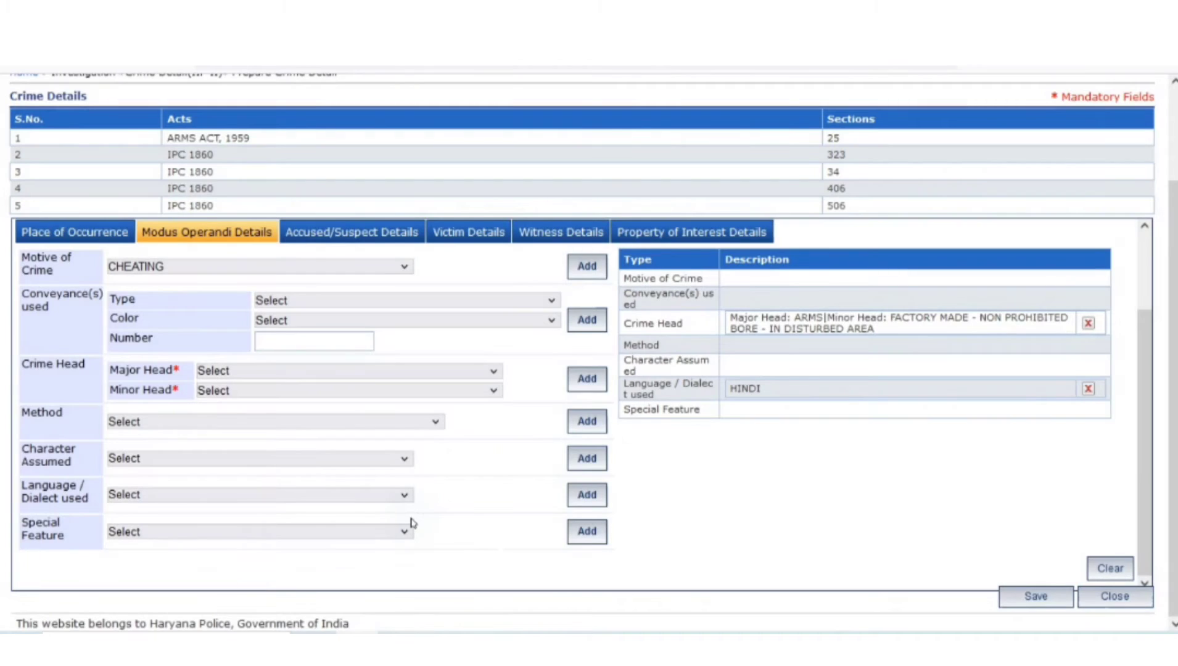
# Leave special features empty and move through Accused/Suspect Details to the Victim Details tab
pyautogui.click(173, 537)
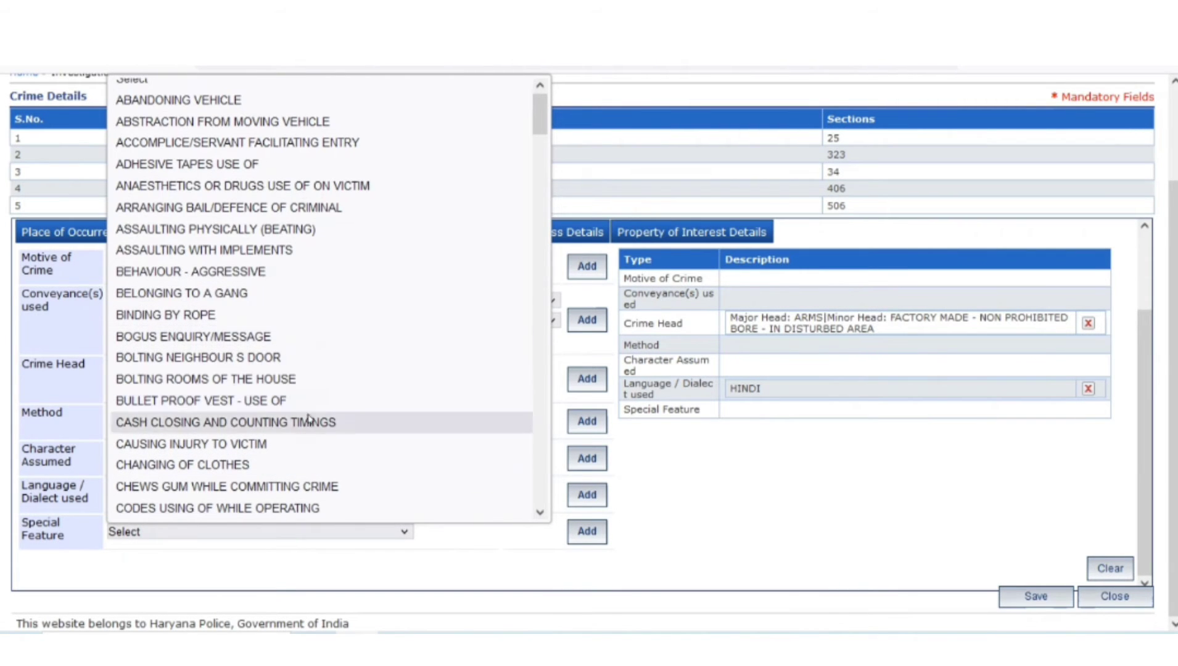
pyautogui.scroll(-2, 307, 440)
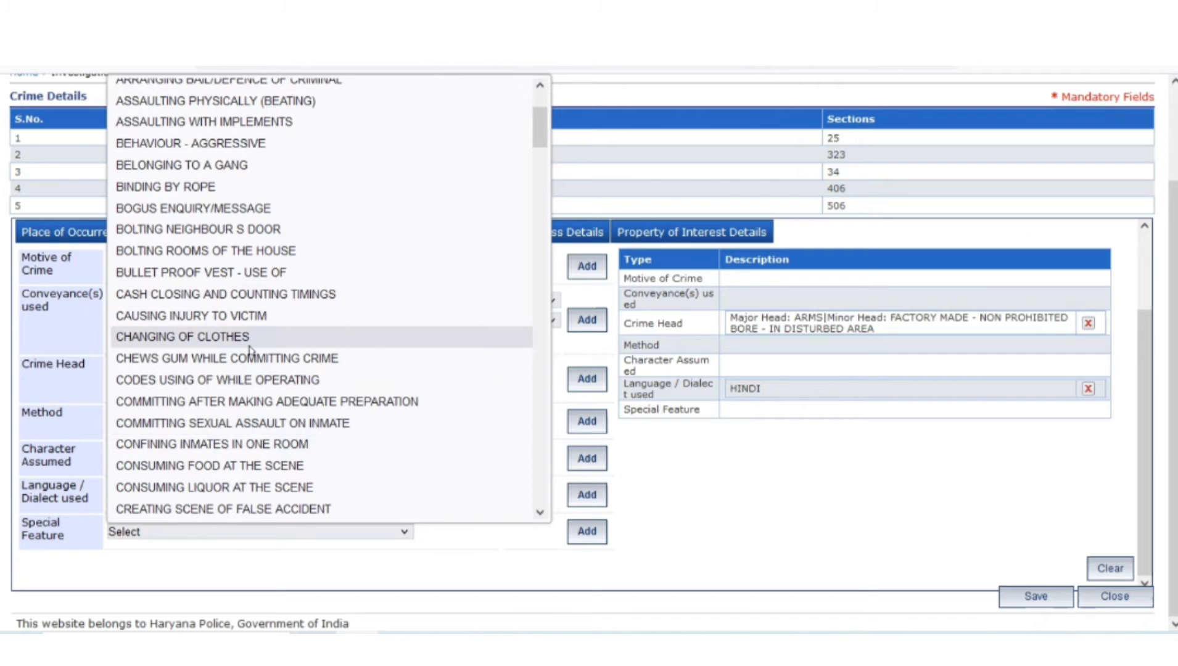
pyautogui.click(381, 565)
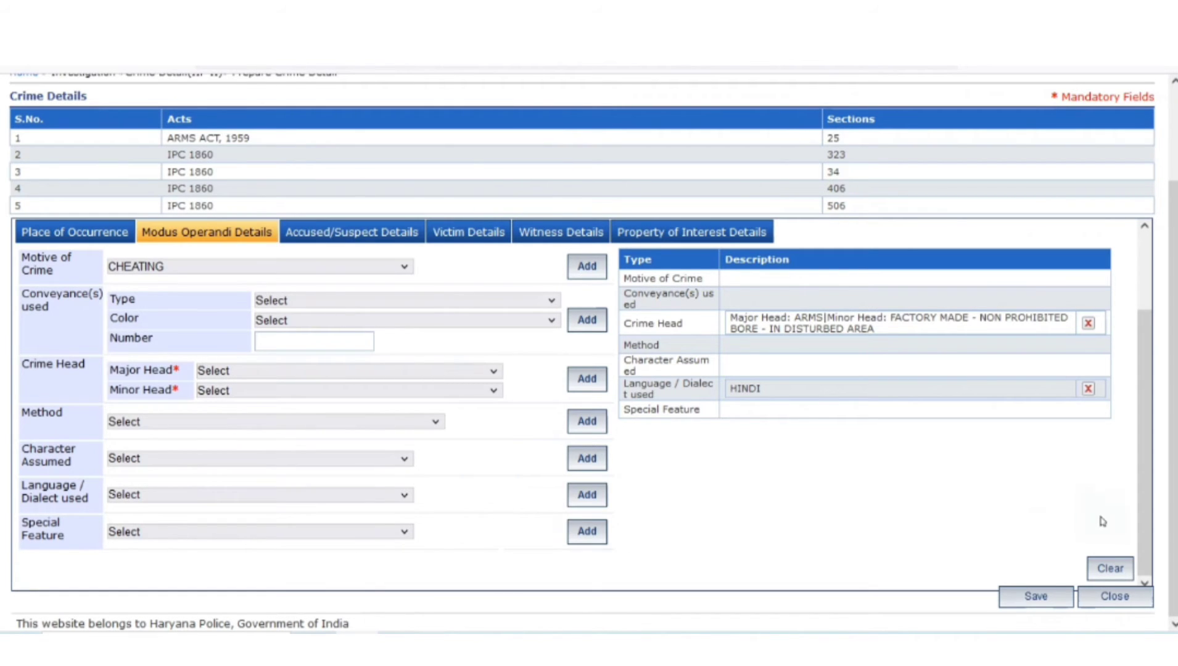
pyautogui.scroll(2, 464, 500)
pyautogui.click(353, 330)
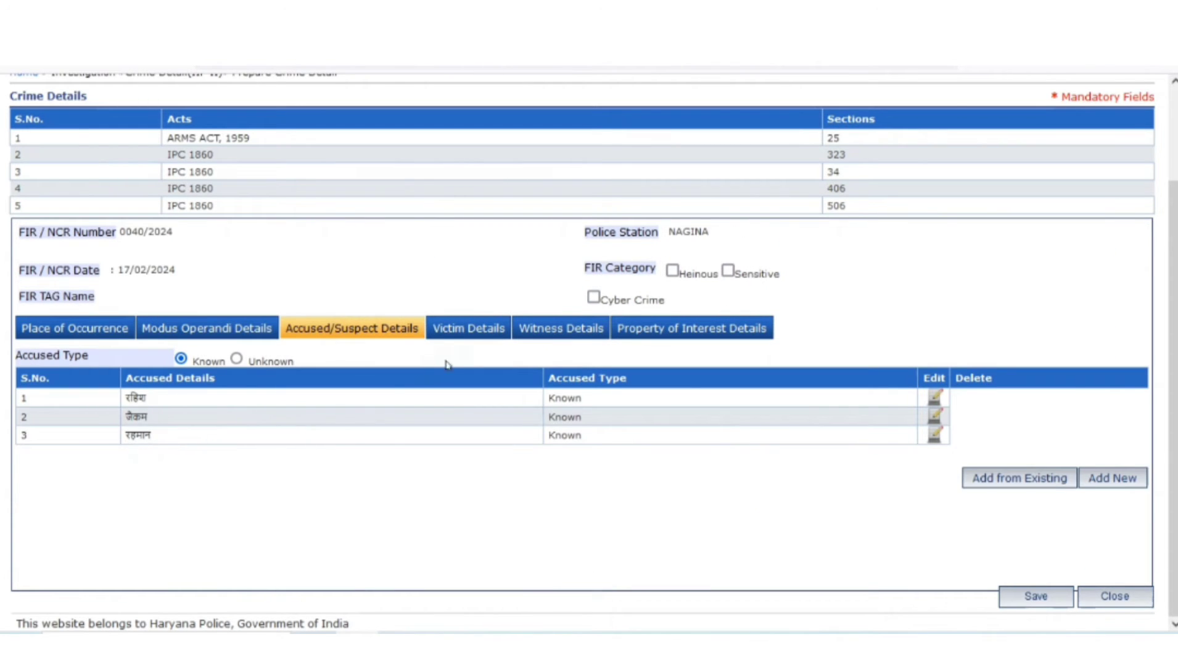
pyautogui.click(473, 337)
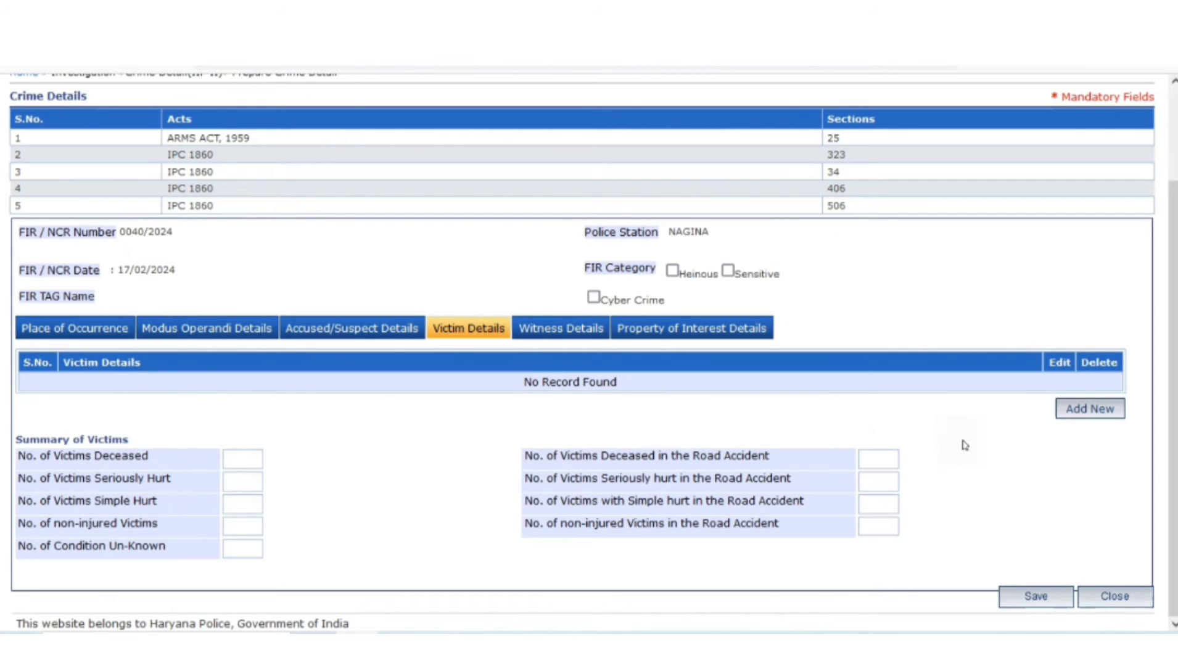
# Paste and save the Hindi statement for the first witness, the IO
pyautogui.click(561, 338)
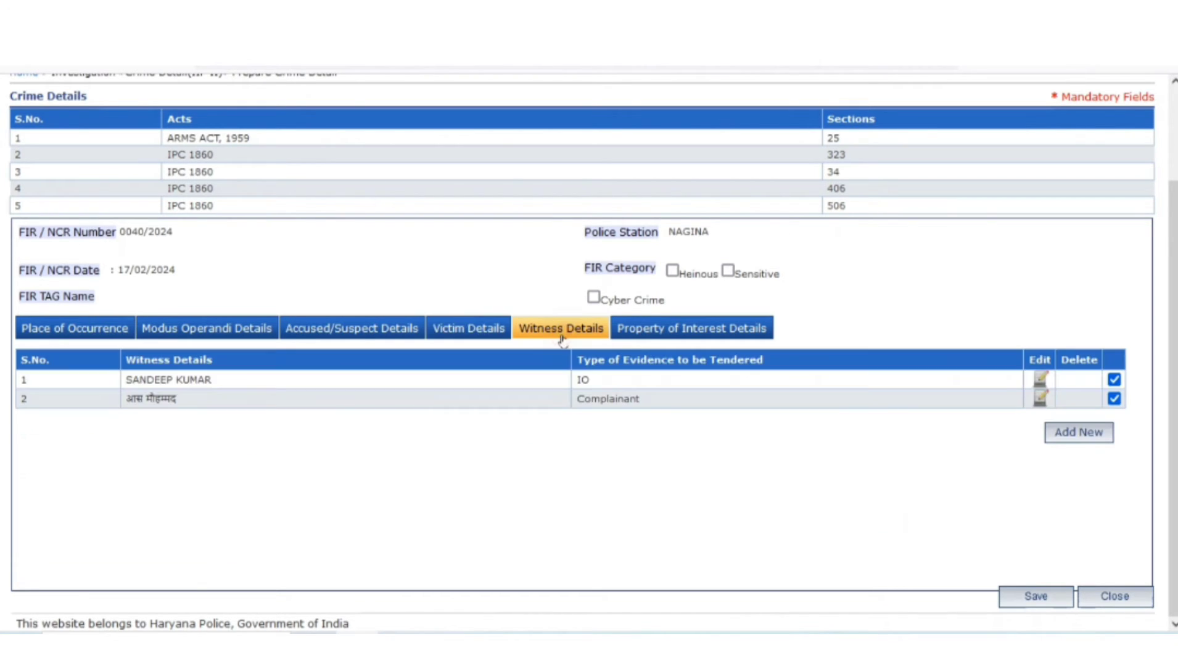
pyautogui.click(1041, 379)
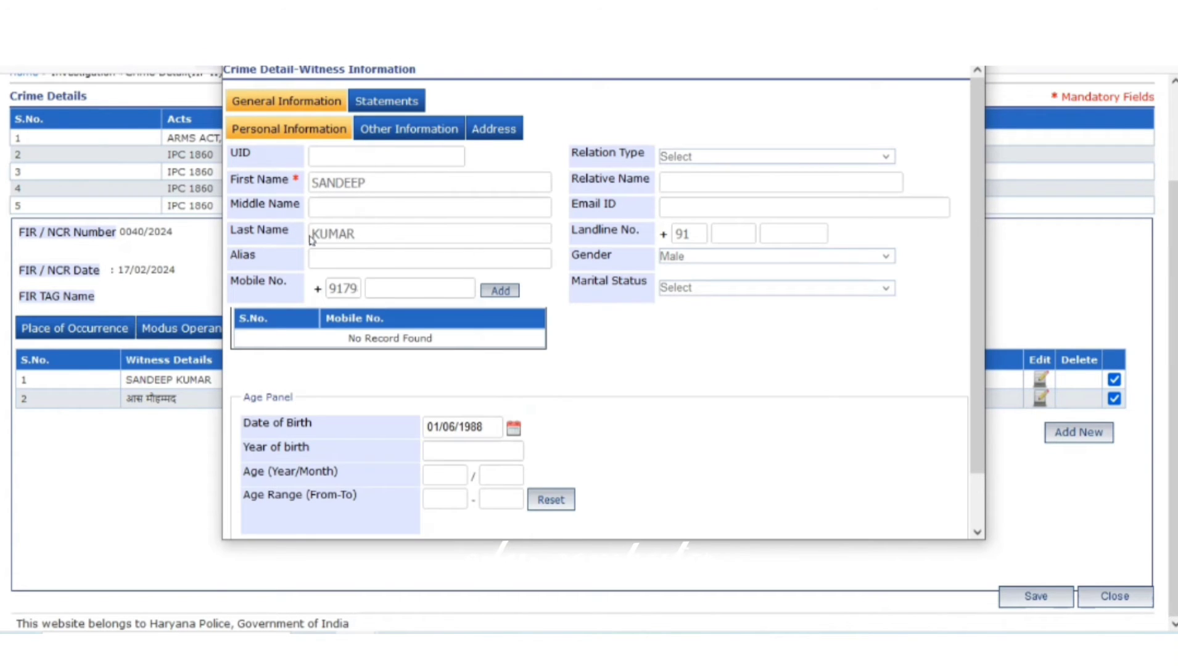
pyautogui.click(383, 101)
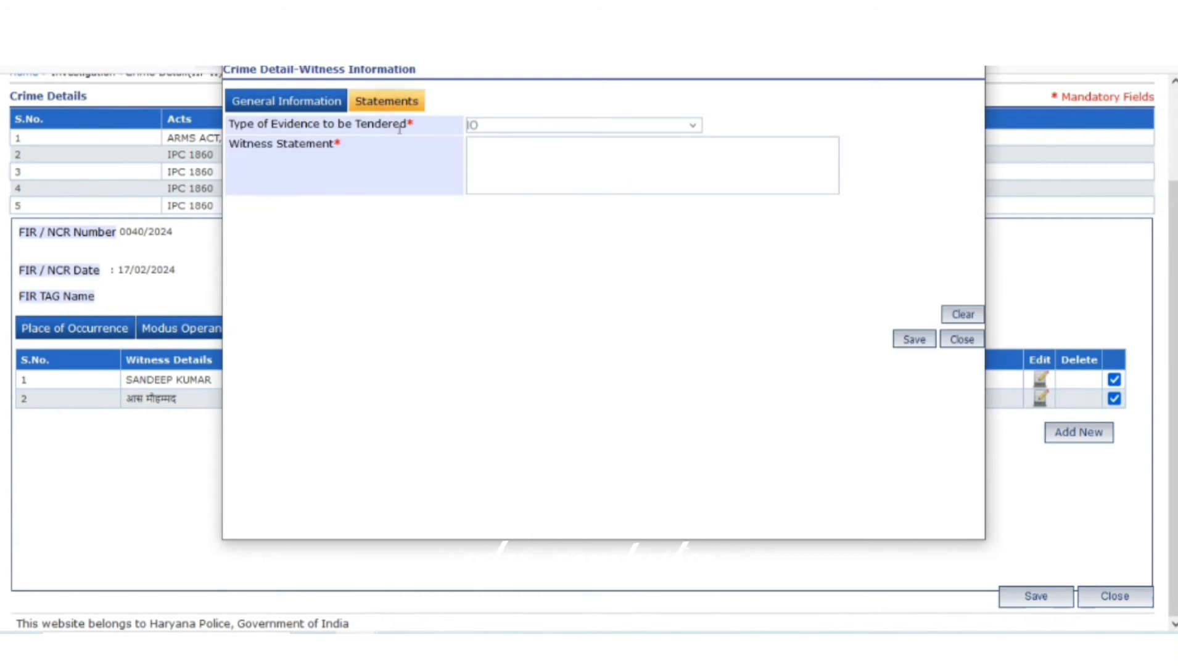
pyautogui.click(552, 153)
pyautogui.hotkey('ctrl', 'v')
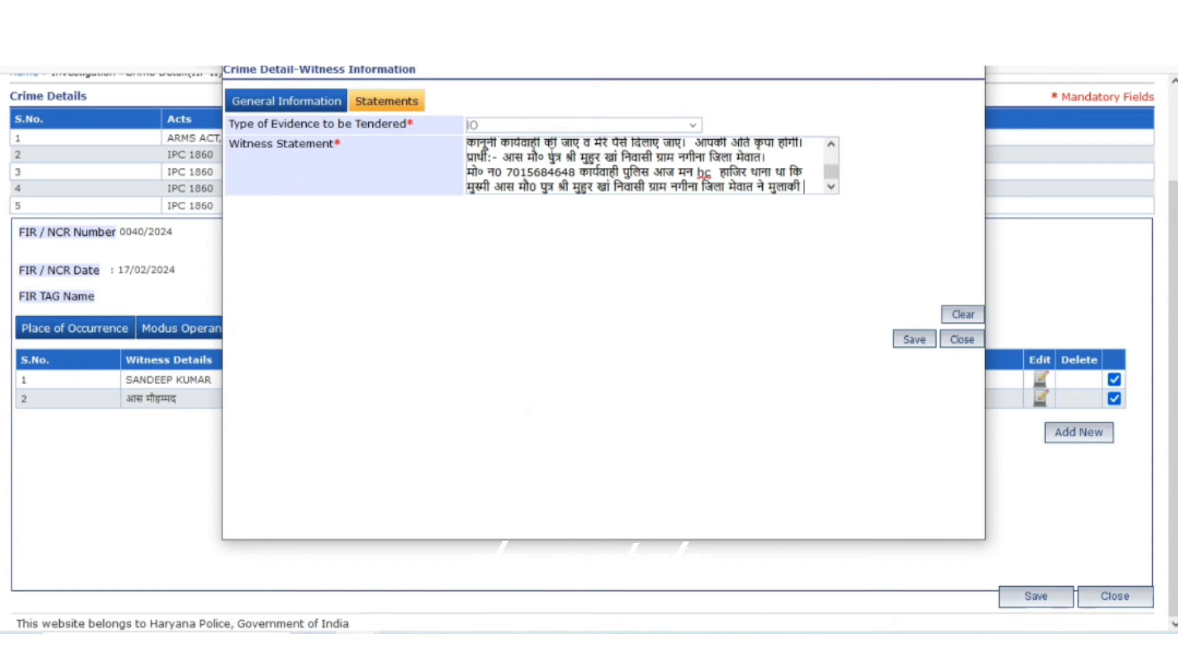
pyautogui.click(915, 339)
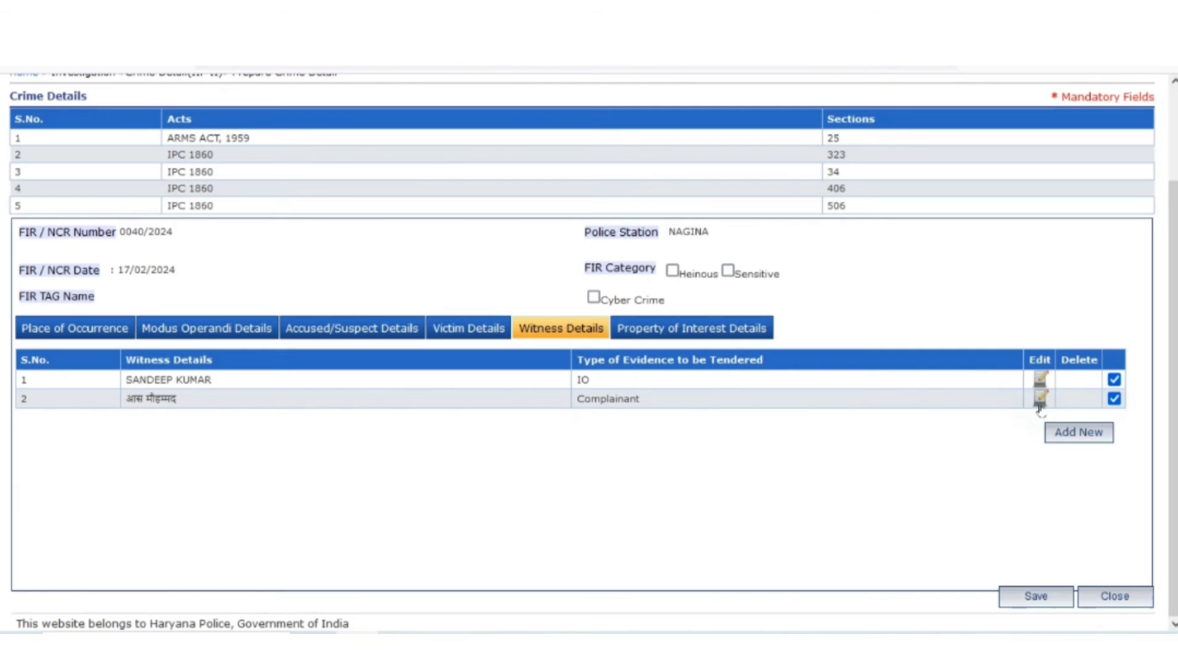
# Paste and save the Hindi statement for the complainant witness
pyautogui.click(1040, 398)
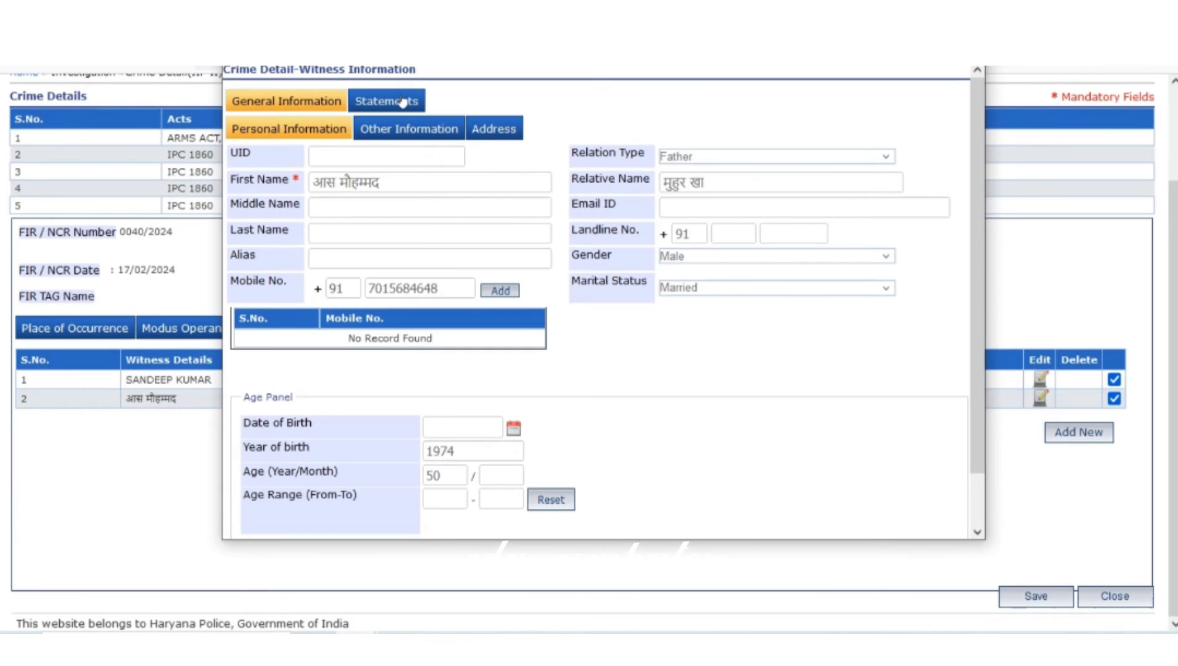
pyautogui.click(387, 100)
pyautogui.click(528, 158)
pyautogui.hotkey('ctrl', 'v')
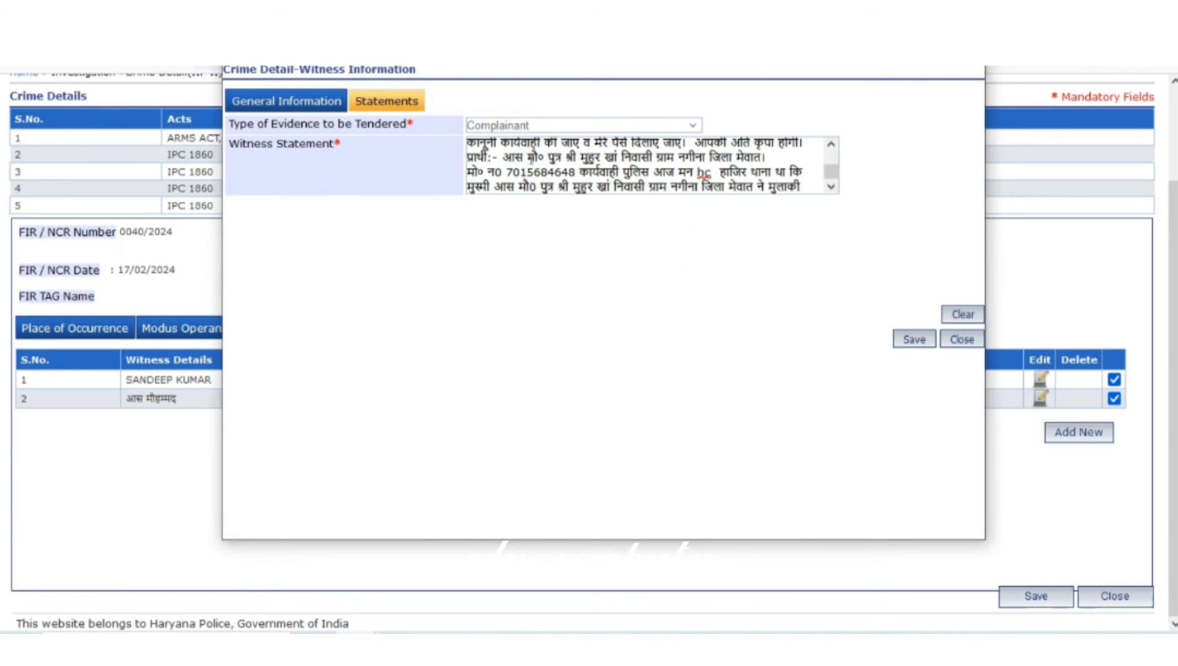
pyautogui.click(914, 340)
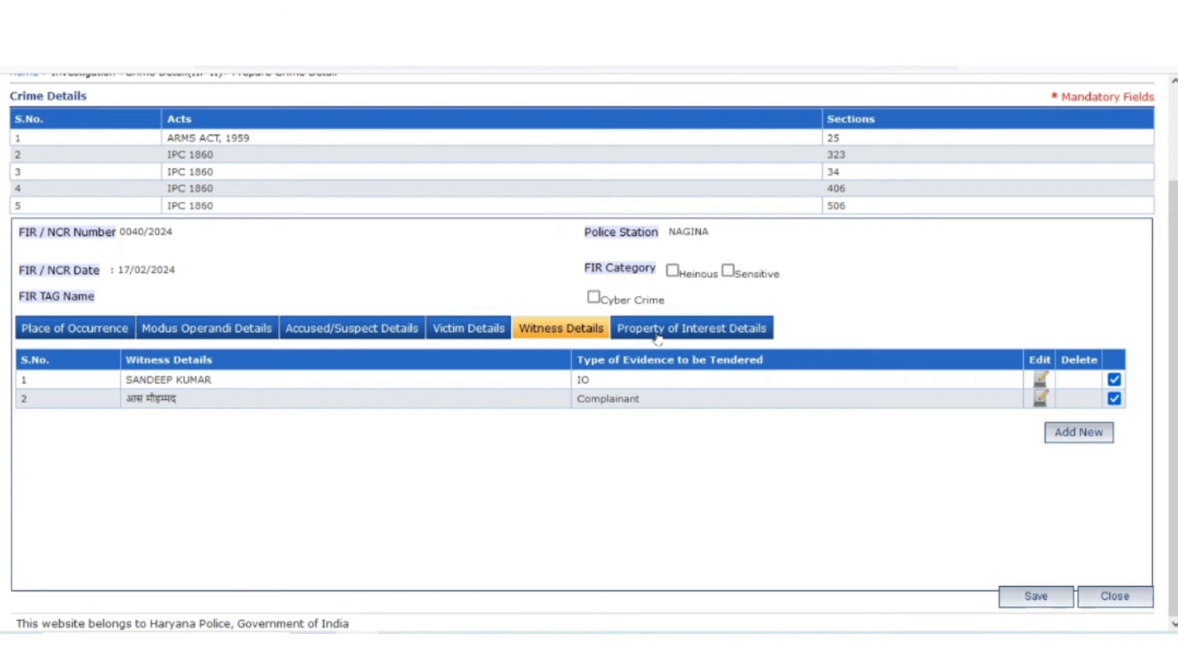
# Open the COIN AND CURRENCY entry under Property of Interest Details for editing
pyautogui.click(658, 338)
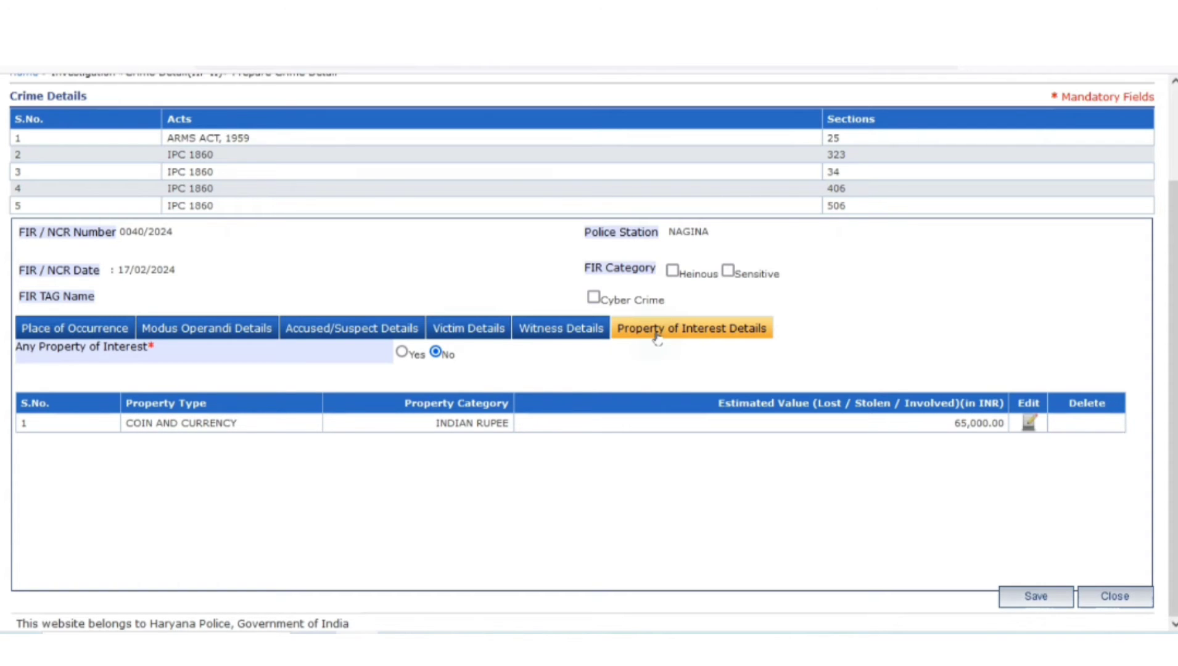
pyautogui.click(1028, 426)
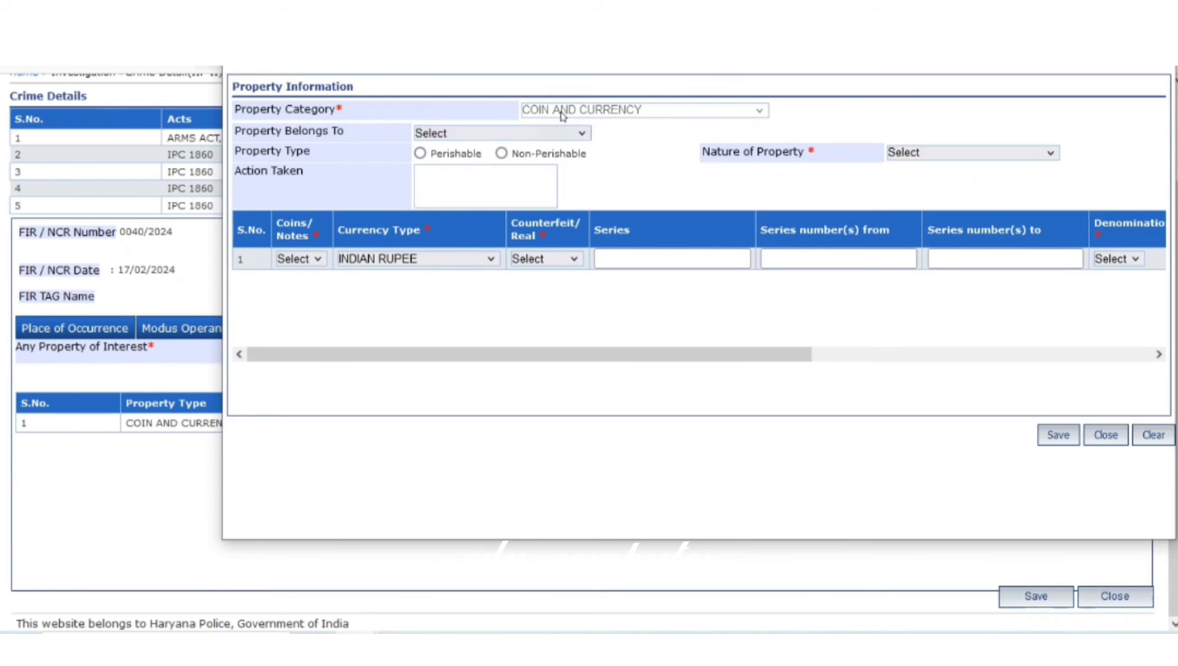
# Set Property Belongs To COMPLAINANT and Nature of Property INVOLVED IN A CASE/CRIME
pyautogui.click(484, 137)
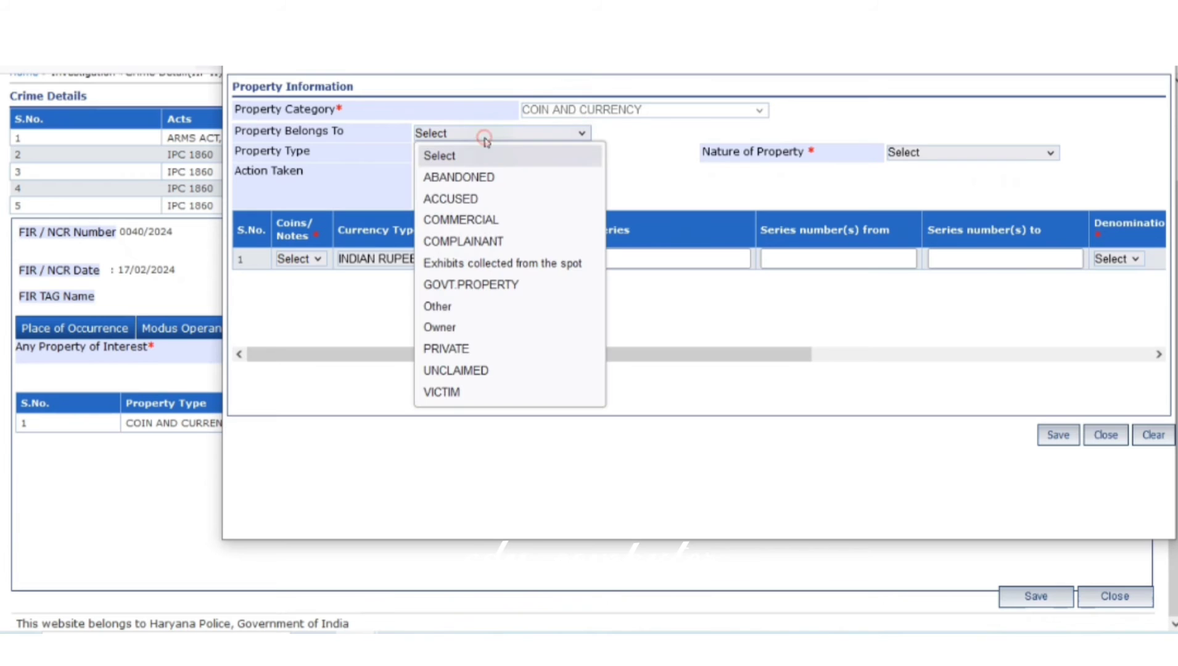
pyautogui.click(479, 242)
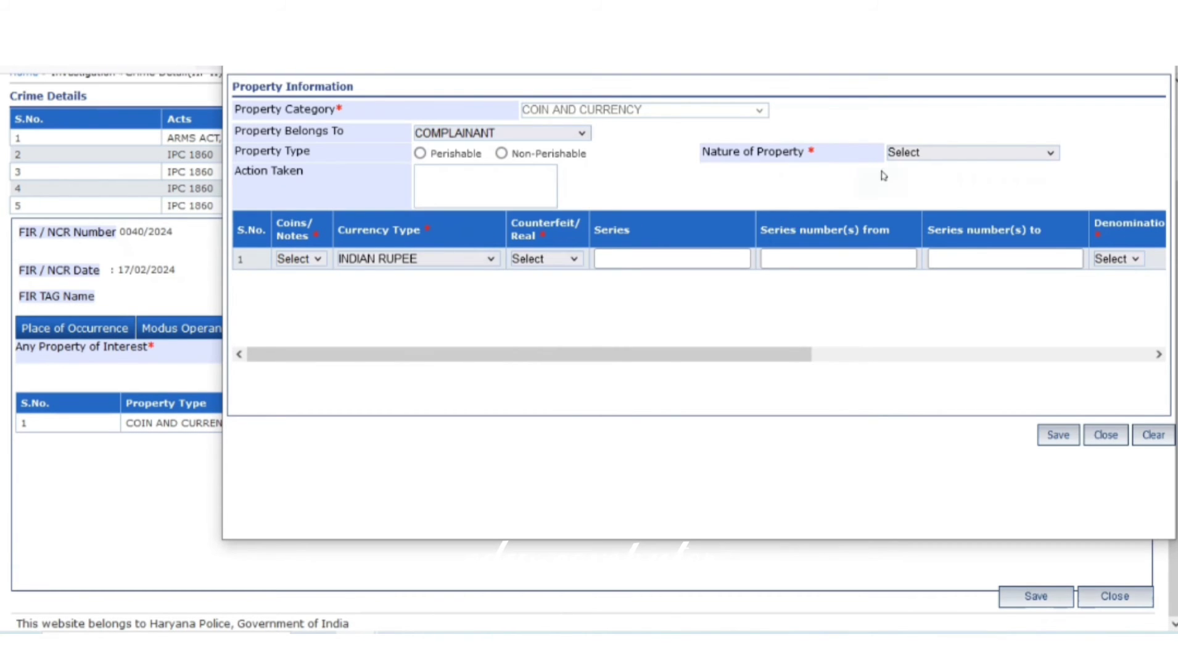
pyautogui.click(908, 154)
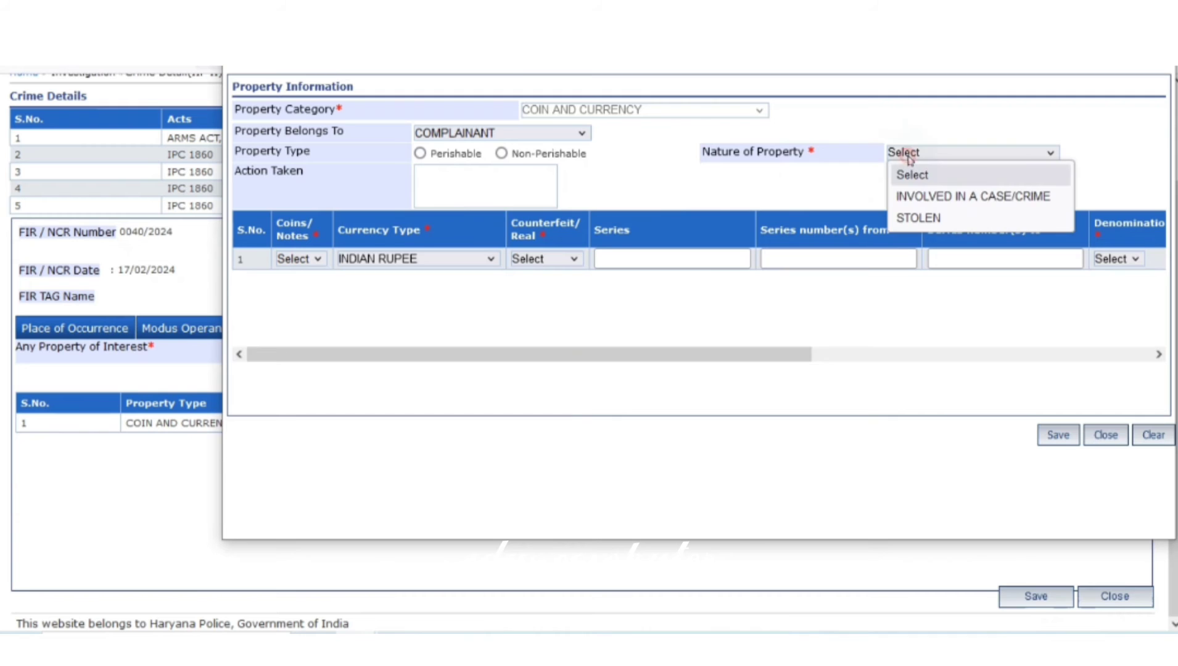
pyautogui.click(921, 197)
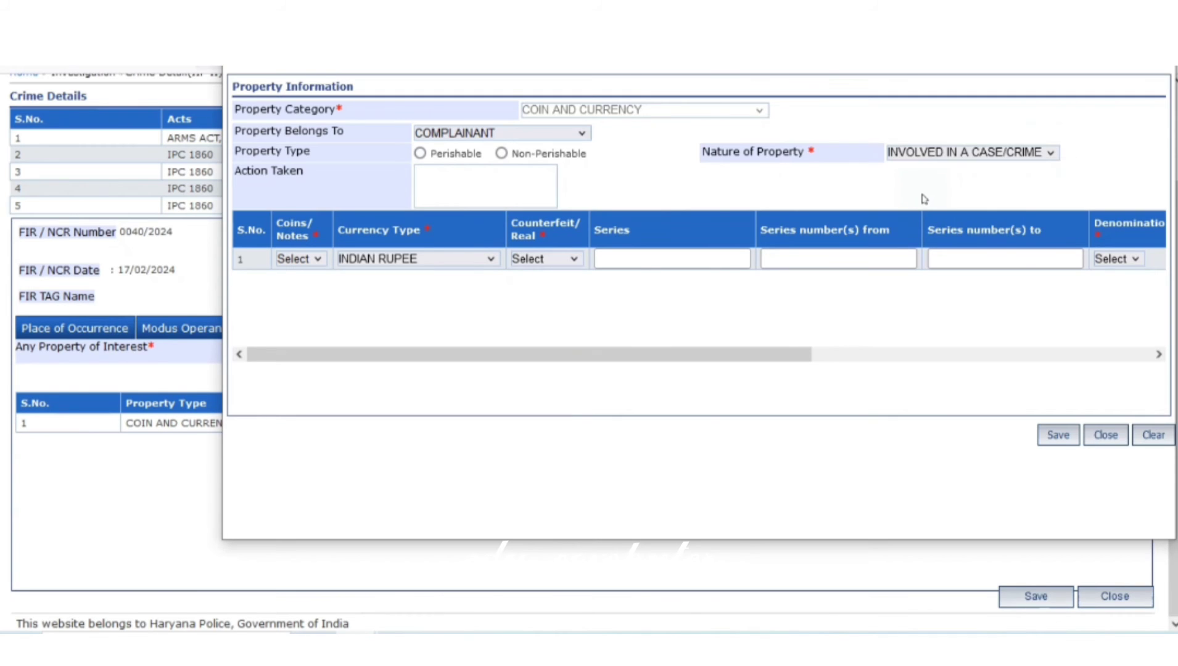
pyautogui.click(922, 154)
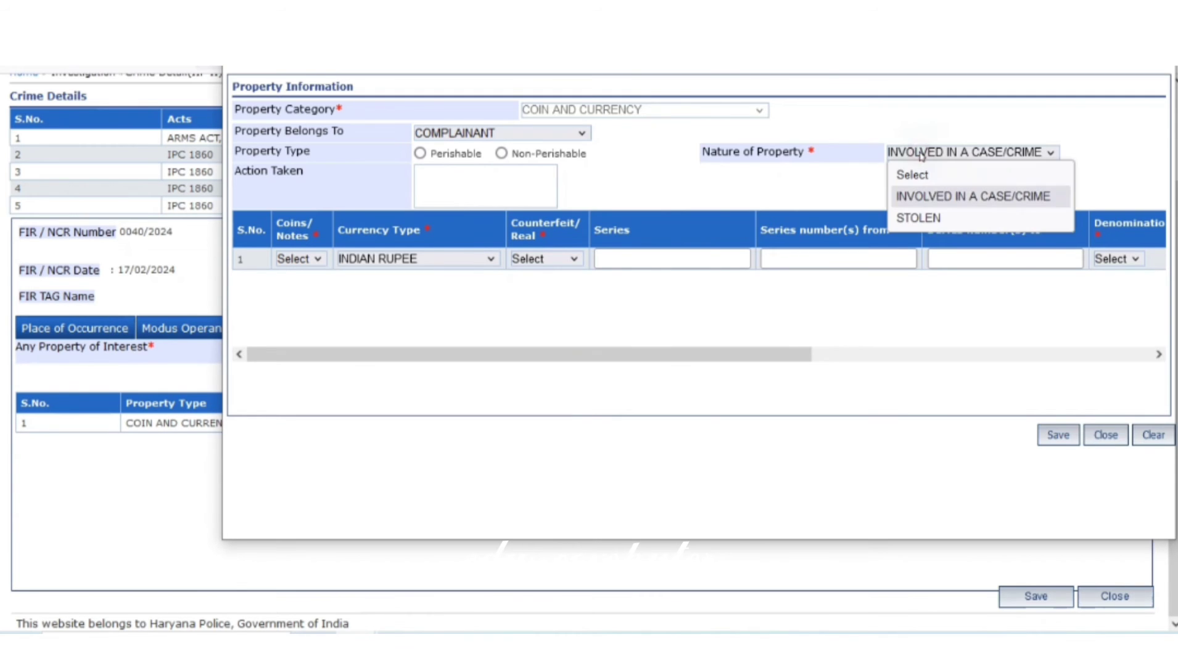
pyautogui.click(929, 199)
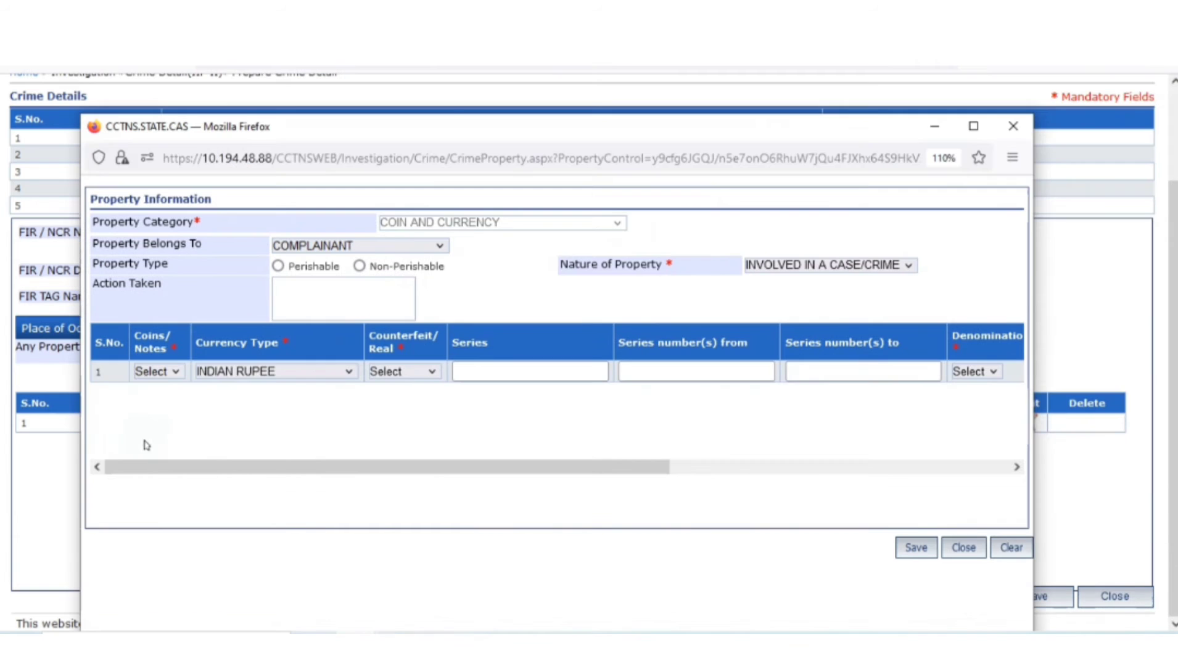
# Mark the currency as real Indian Rupee notes
pyautogui.click(157, 372)
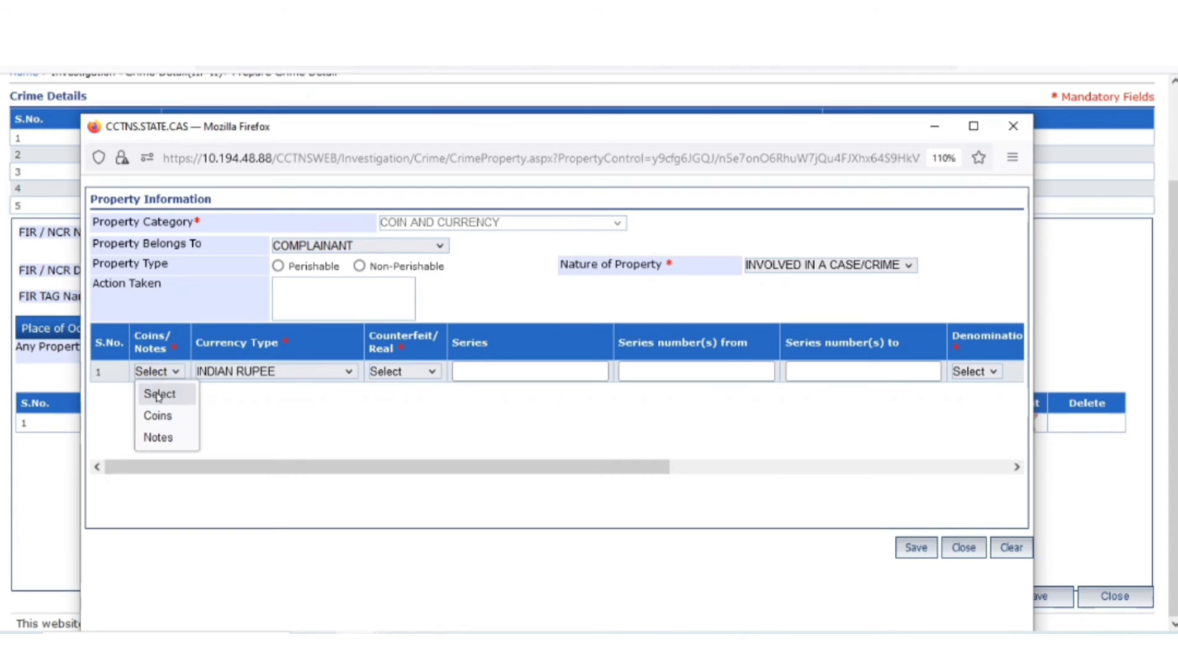
pyautogui.click(159, 438)
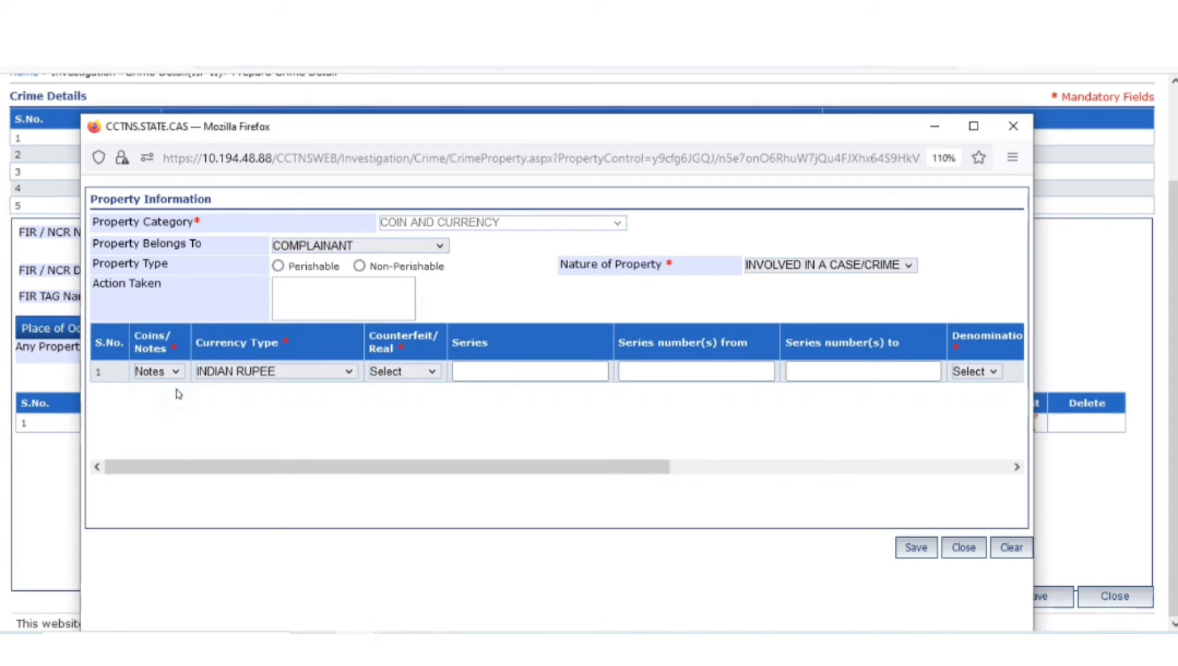
pyautogui.click(276, 374)
pyautogui.scroll(-6, 285, 444)
pyautogui.click(448, 440)
pyautogui.click(396, 372)
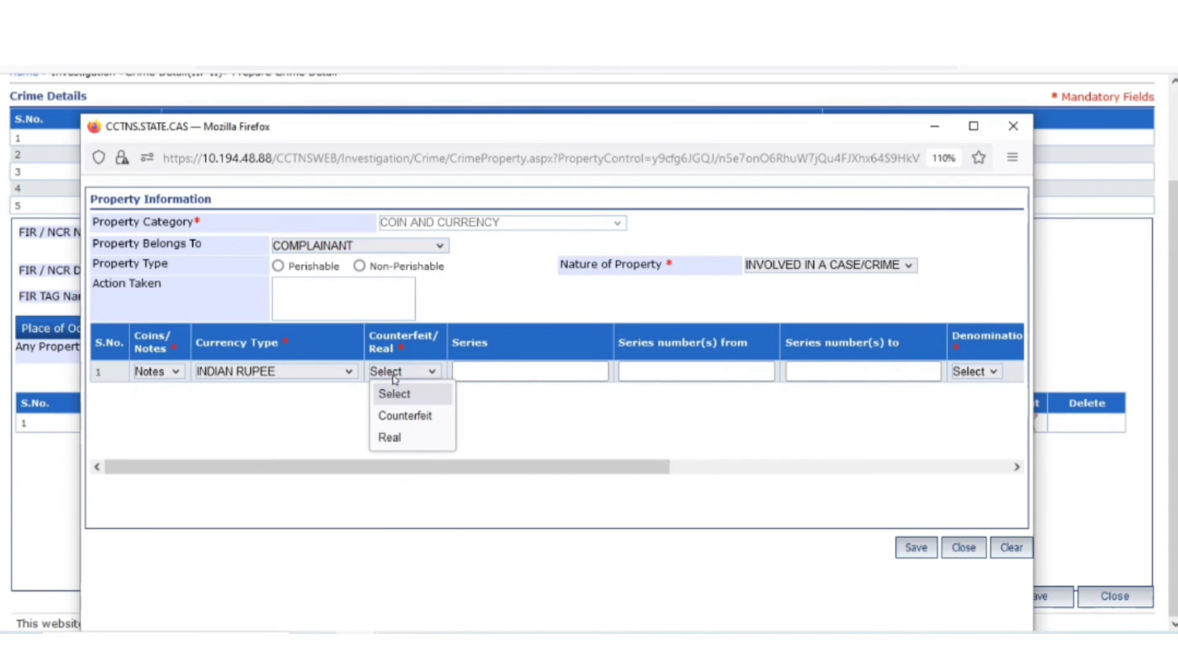
pyautogui.click(401, 438)
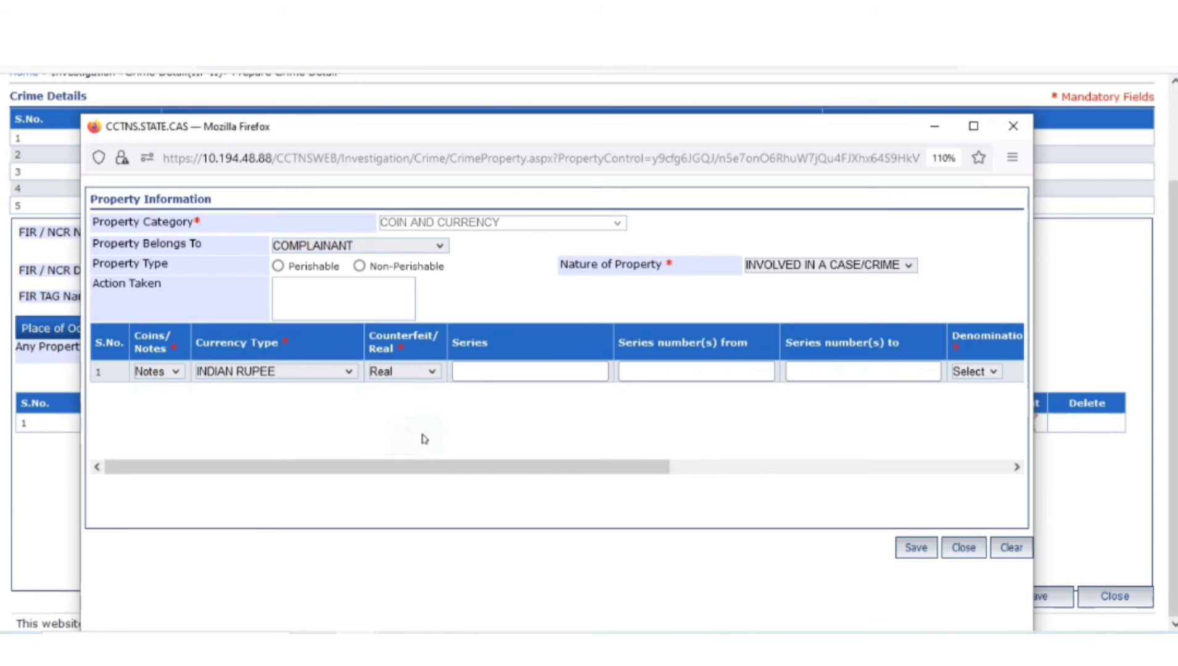
# Enter series 1, serial numbers 1 to 130, denomination 500, and open Add Other Details
pyautogui.click(460, 371)
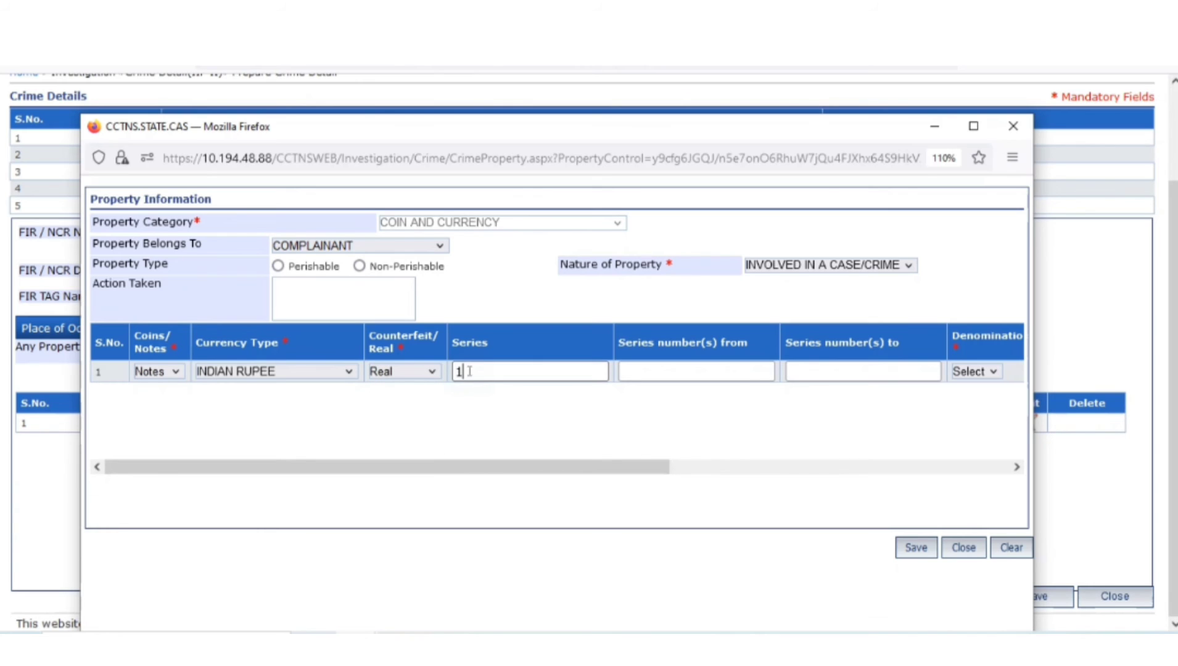
pyautogui.write('1')
pyautogui.click(661, 372)
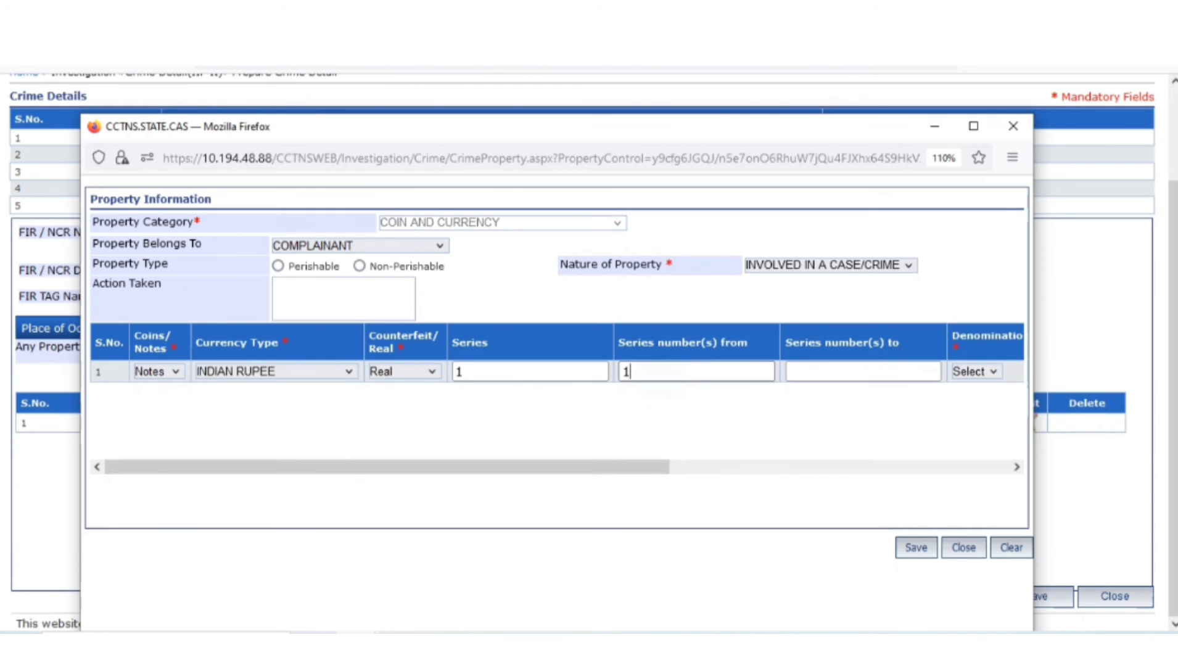
pyautogui.write('1')
pyautogui.write('3')
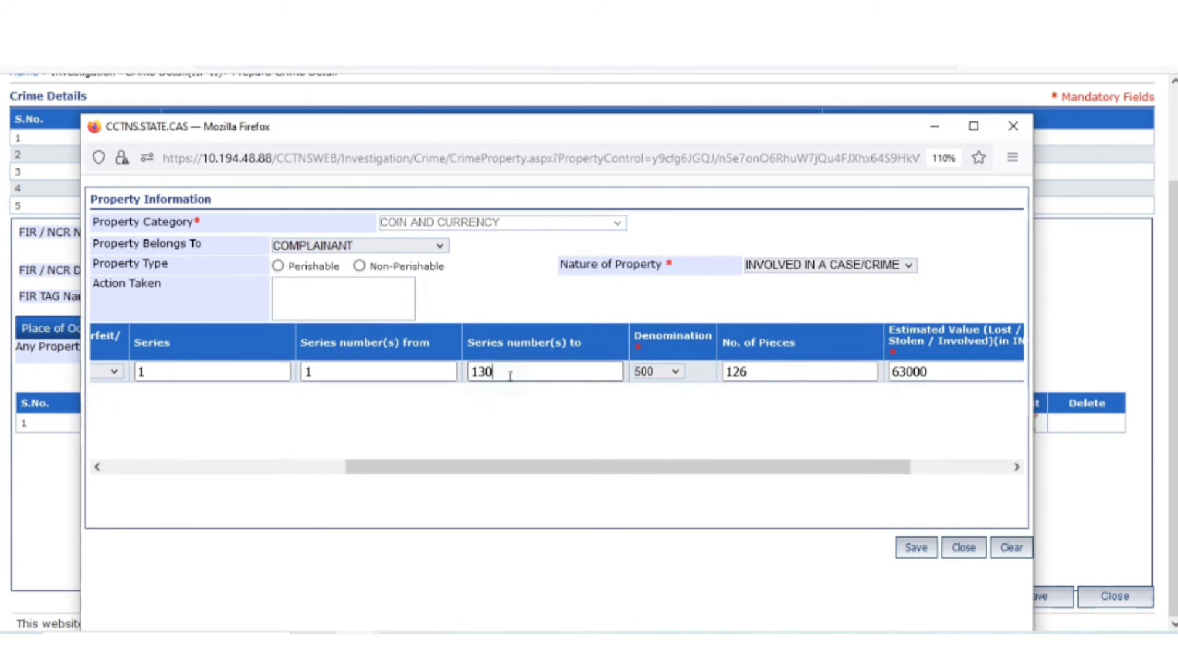
pyautogui.write('0')
pyautogui.click(647, 376)
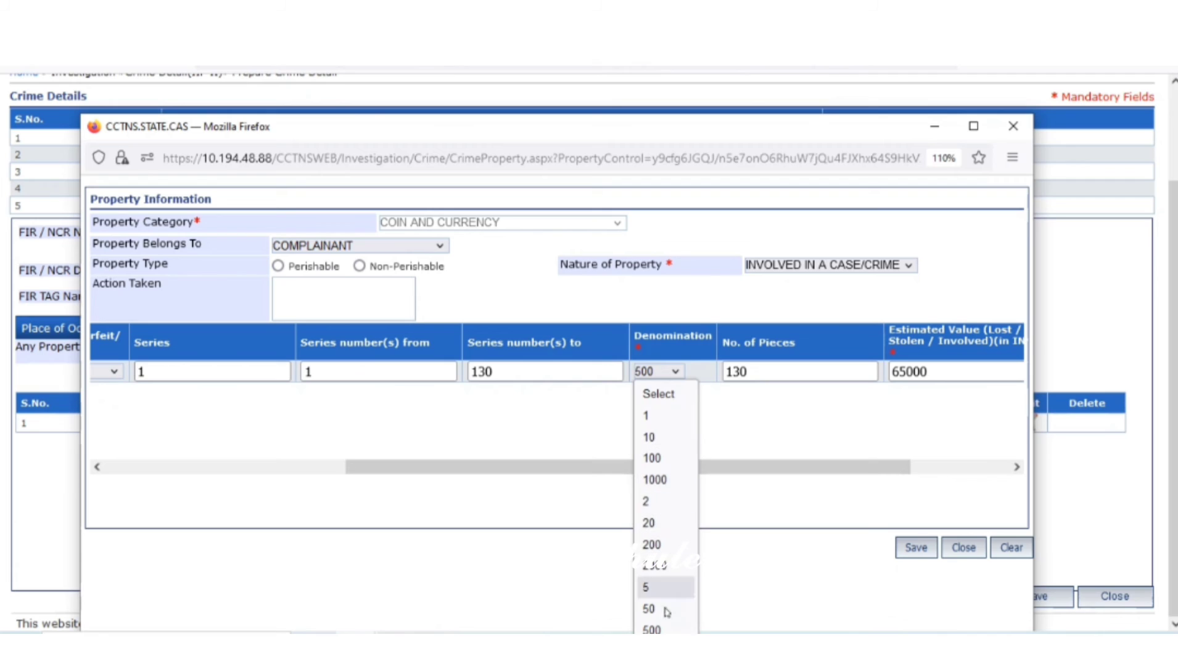
pyautogui.click(671, 628)
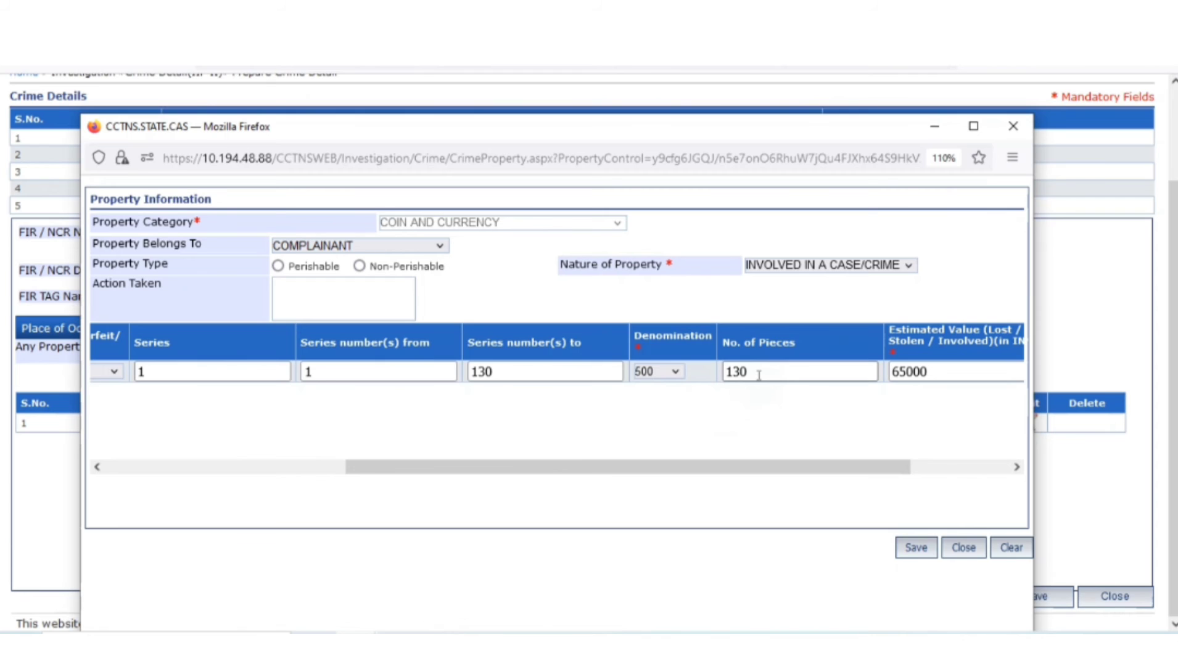
pyautogui.moveTo(685, 468); pyautogui.dragTo(876, 414)
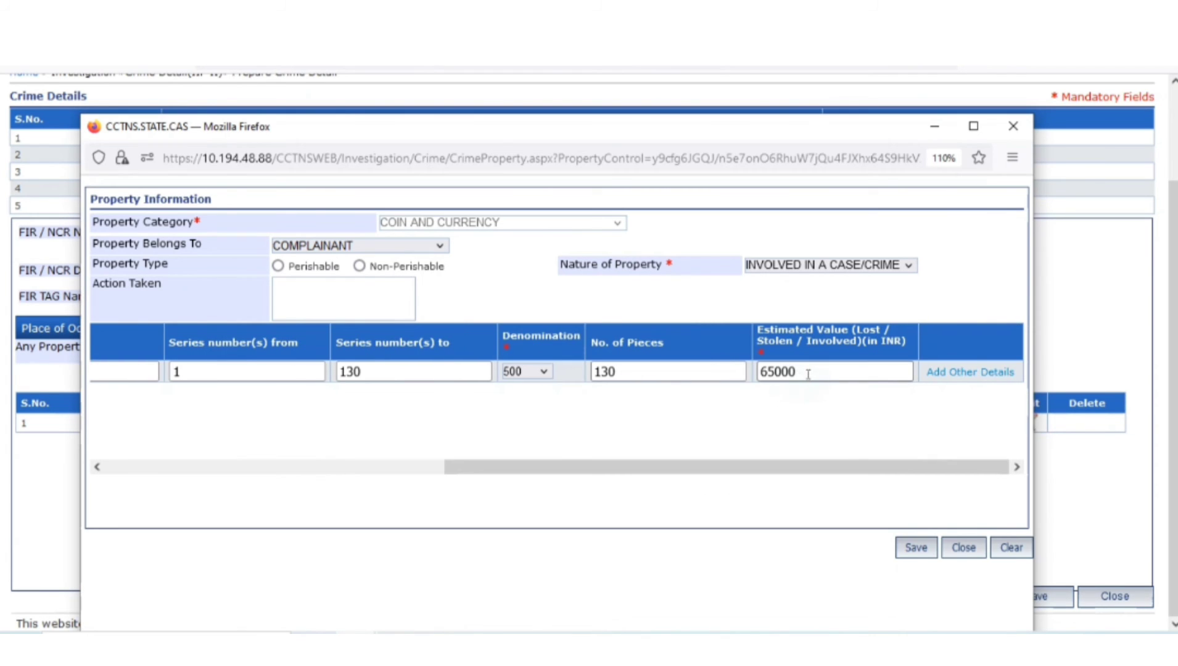
pyautogui.click(944, 374)
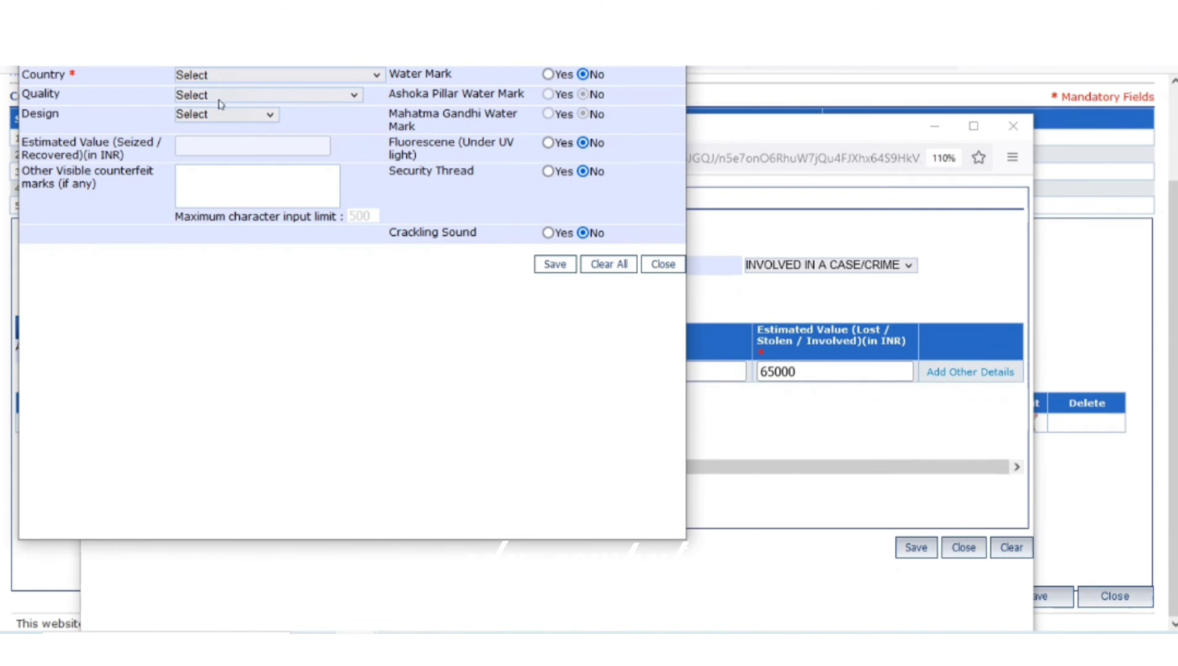
# Set Country to INDIA for the 130 notes of 500, leave Quality and Design blank, and save
pyautogui.click(208, 77)
pyautogui.scroll(-7, 242, 332)
pyautogui.scroll(-15, 243, 331)
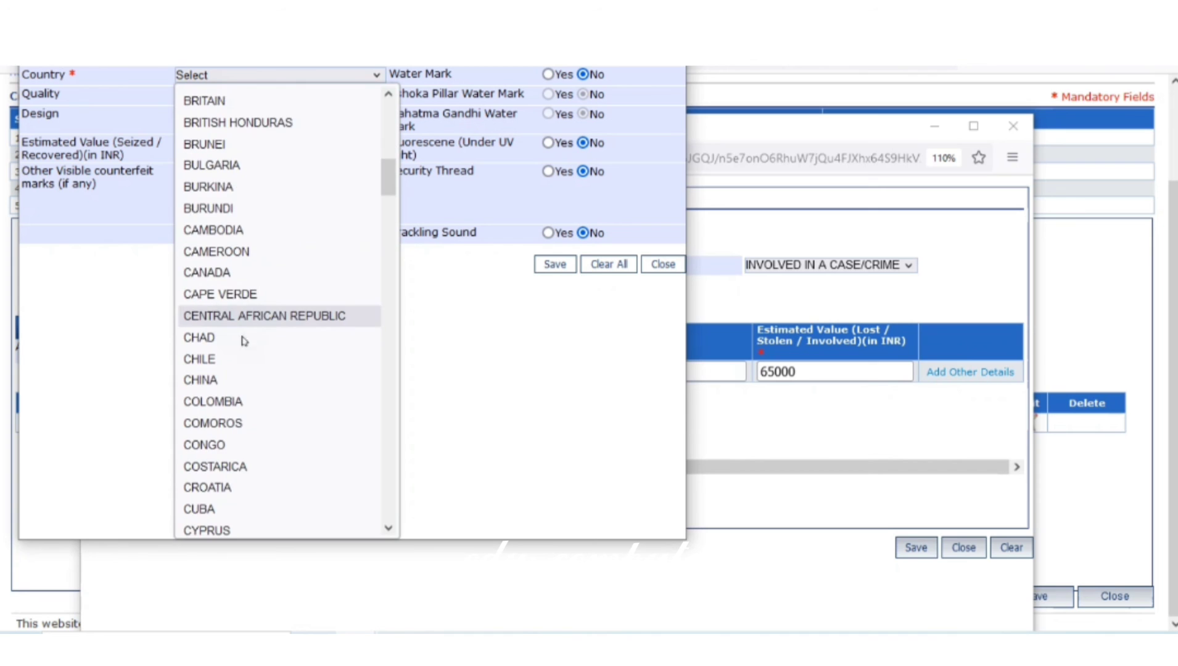
pyautogui.scroll(-2, 245, 375)
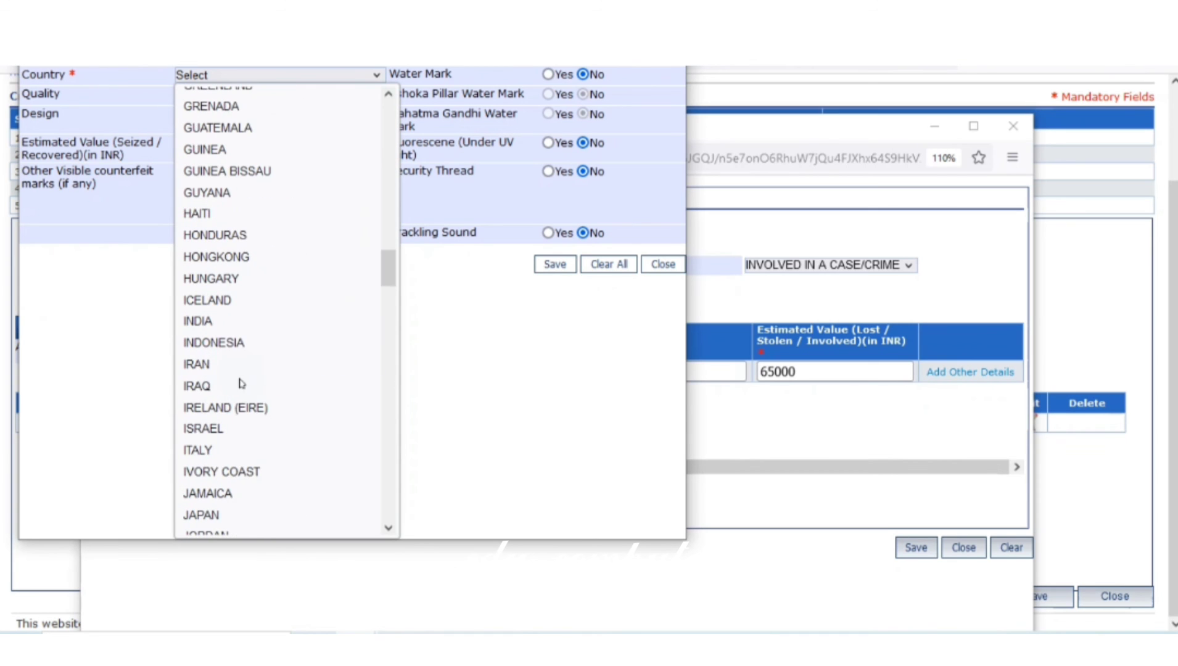
pyautogui.click(220, 325)
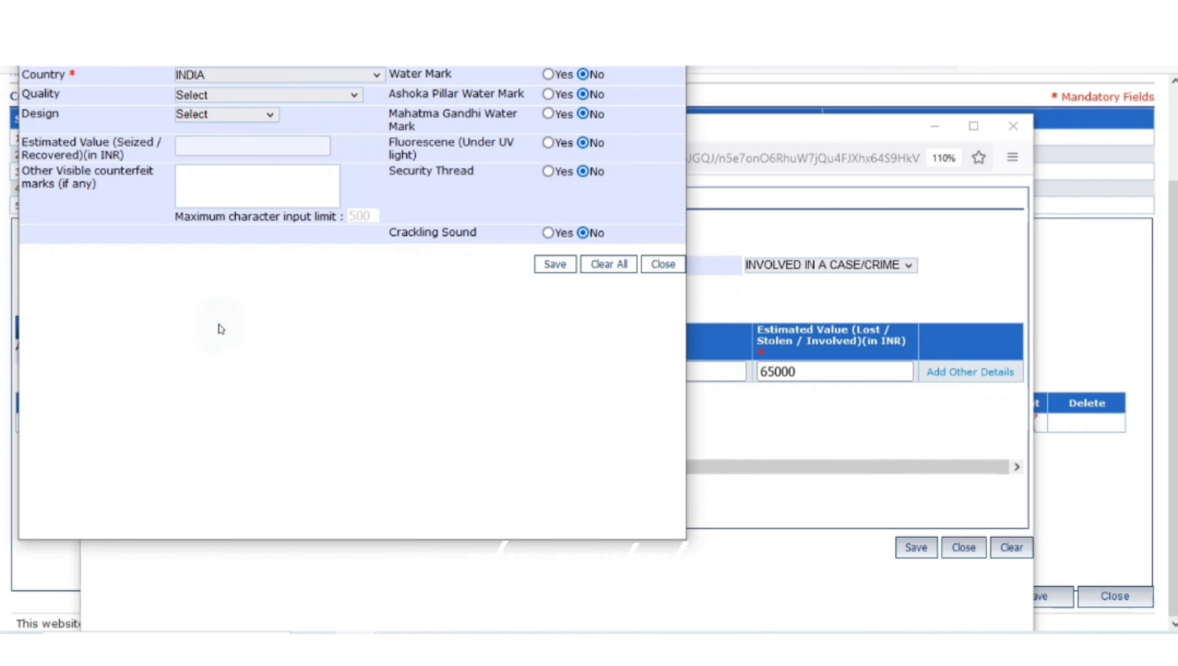
pyautogui.click(216, 95)
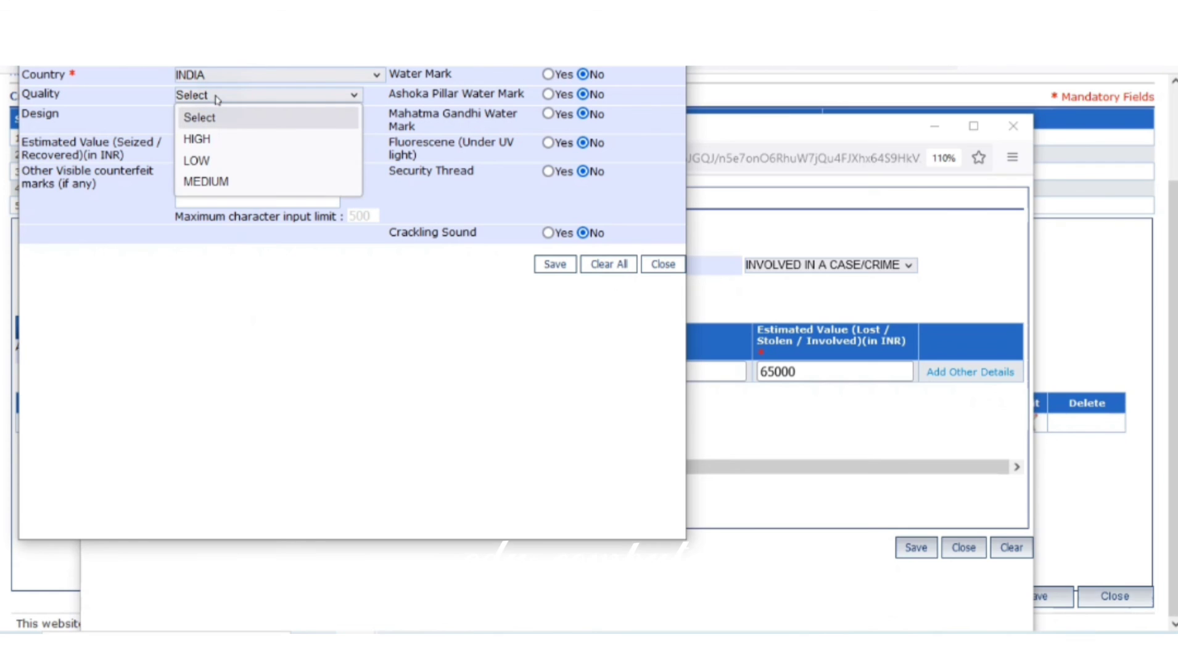
pyautogui.click(241, 290)
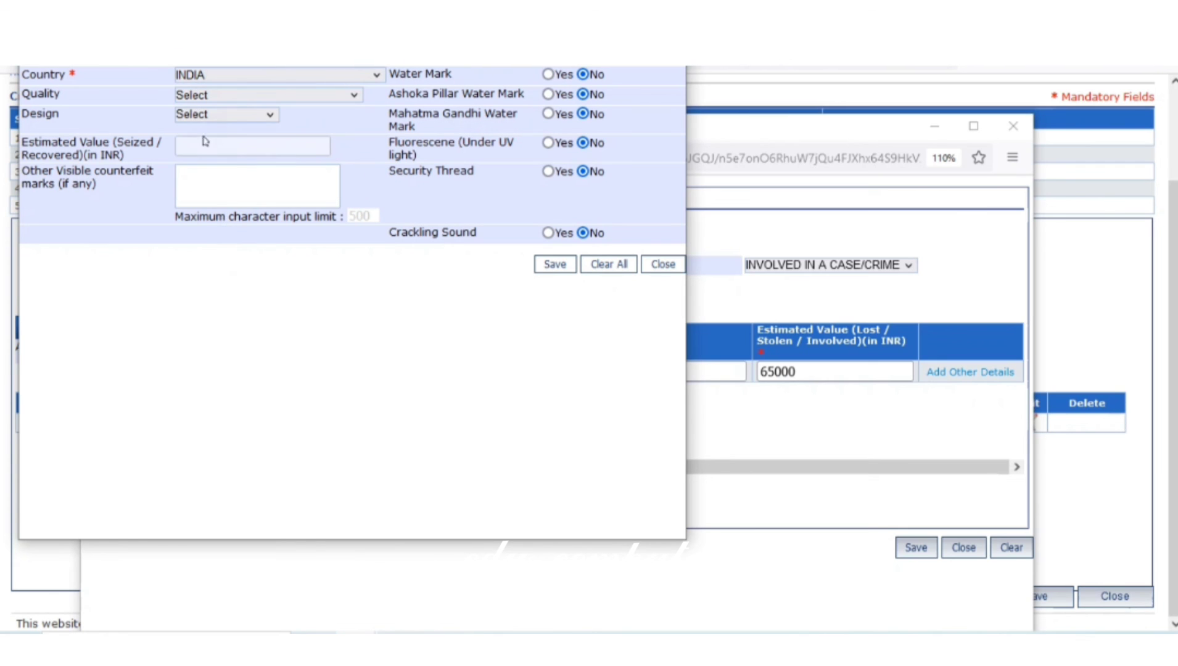
pyautogui.click(204, 116)
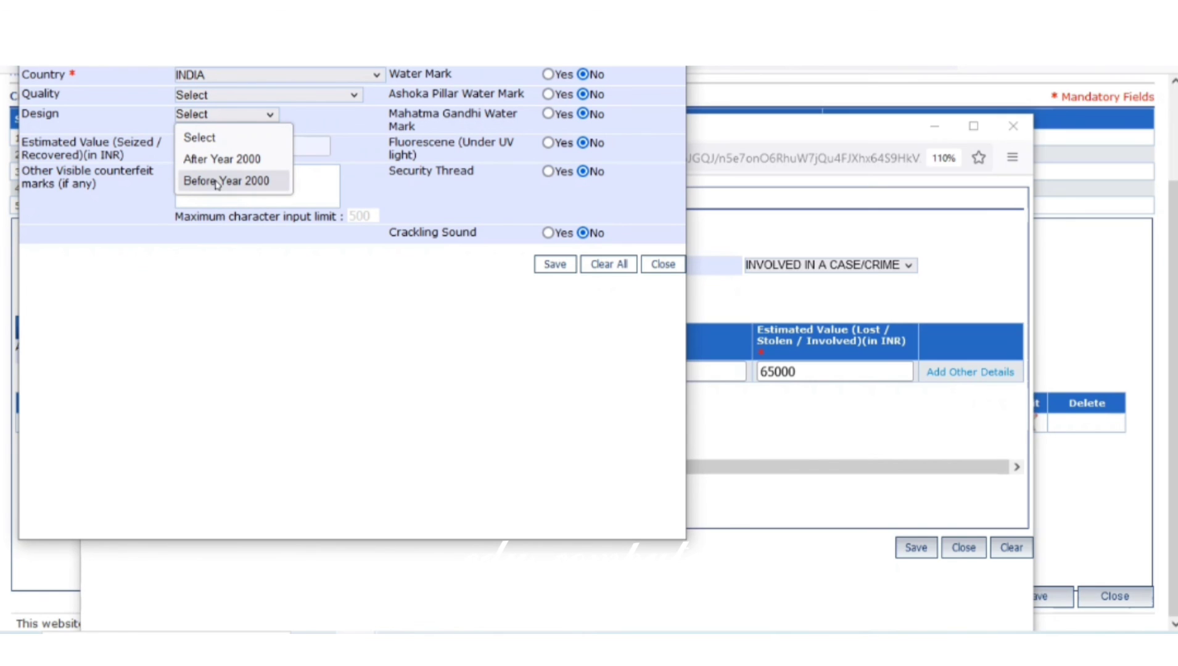
pyautogui.click(223, 297)
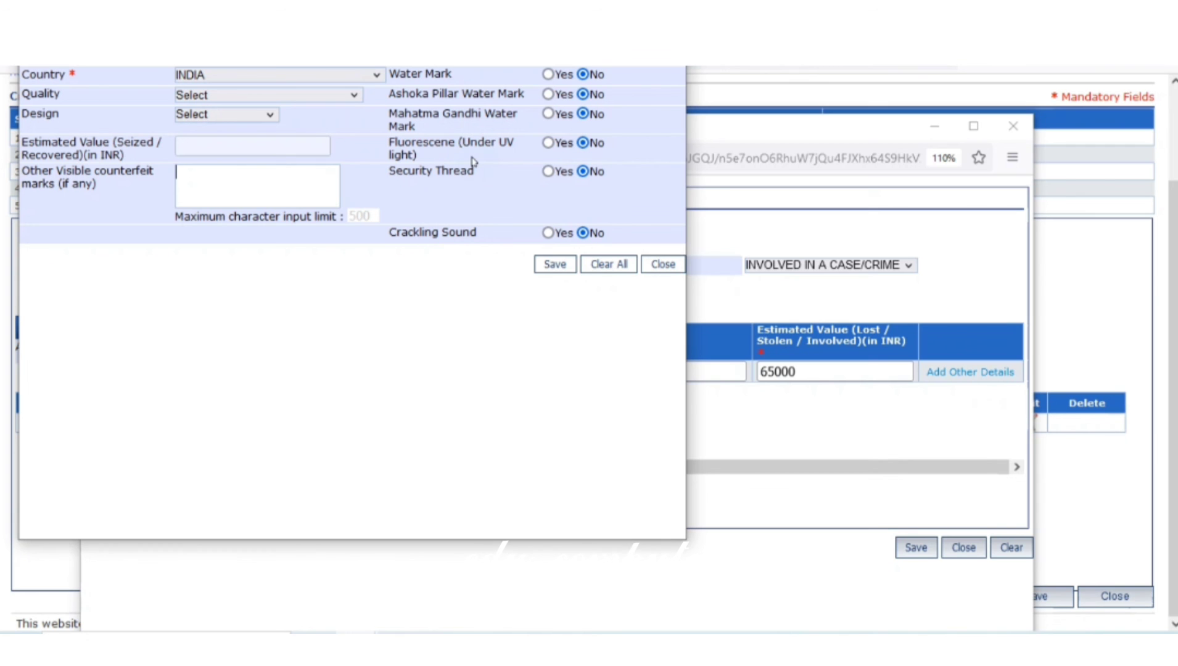
pyautogui.click(544, 263)
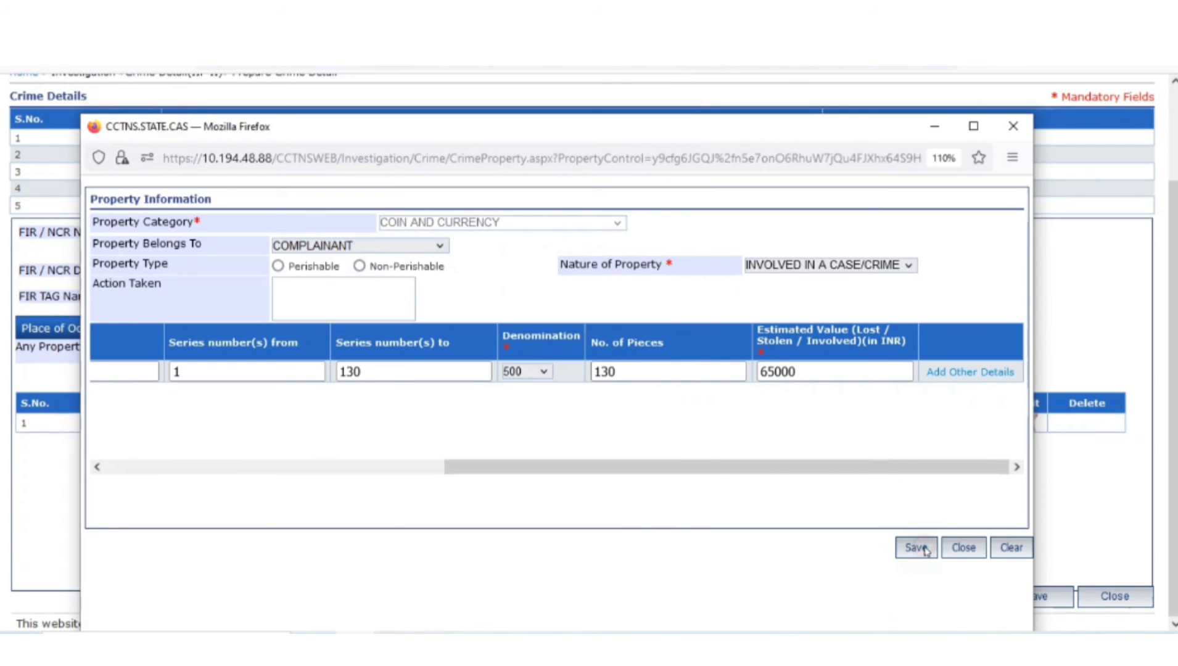
# Add the COIN AND CURRENCY entry worth 65,000 to the property list, then save and confirm the crime details
pyautogui.click(917, 548)
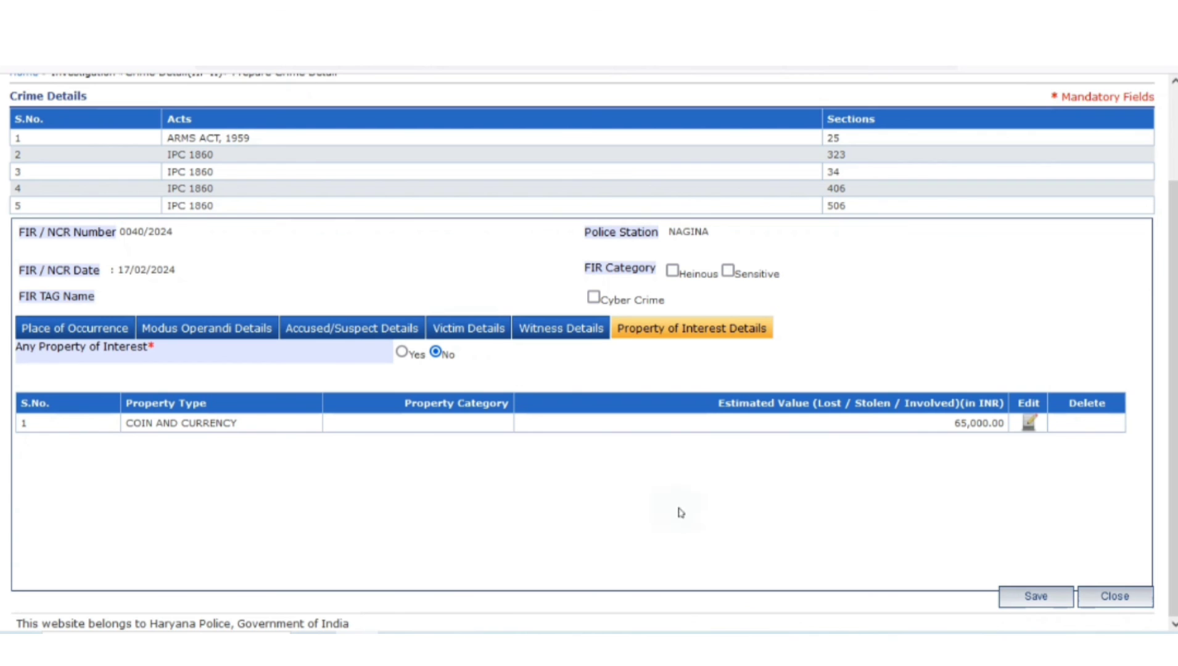
pyautogui.click(1028, 597)
pyautogui.click(674, 390)
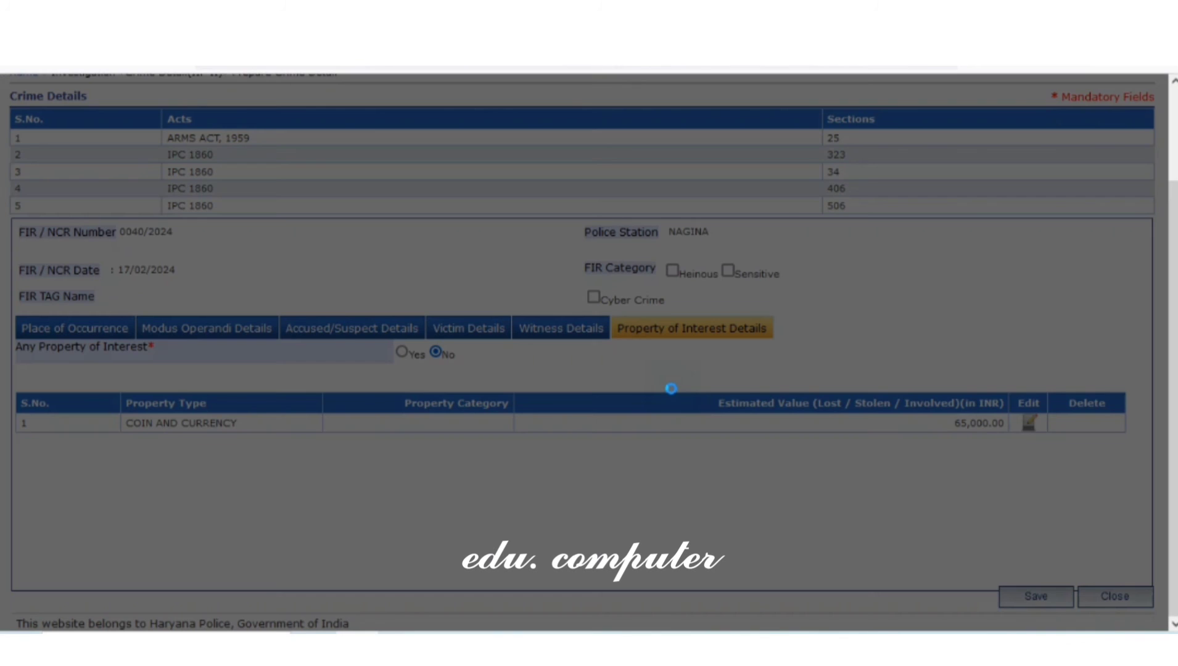